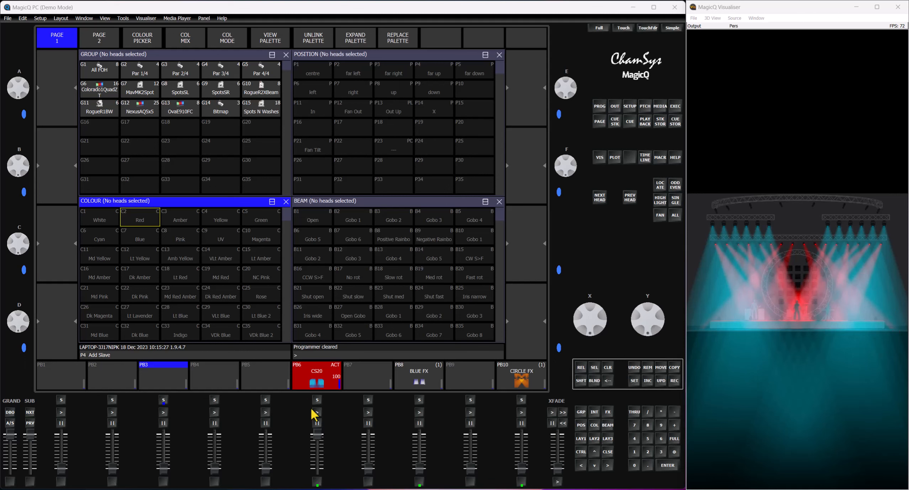
Select the MavMK2Spot group and record it onto PB1 with the programmer empty to make a group master
{"action": "left_click_drag", "start_coordinate": [319, 442], "coordinate": [316, 368]}
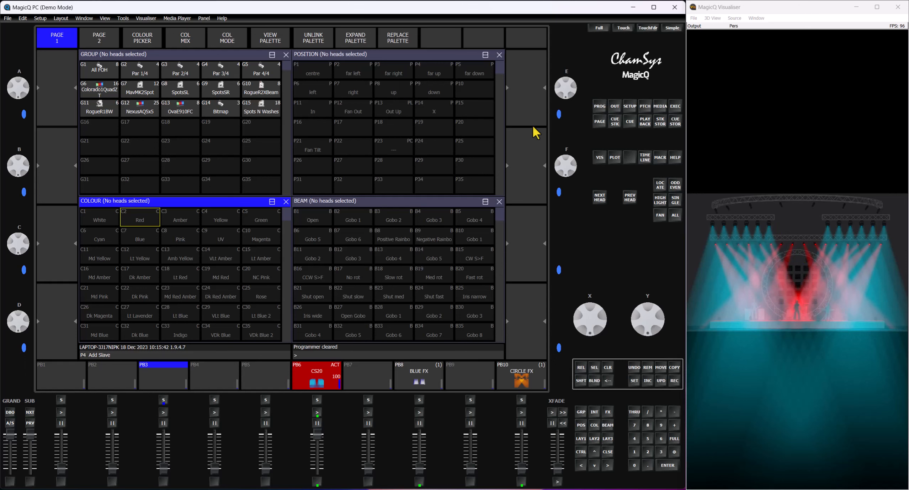
{"action": "left_click", "coordinate": [139, 89]}
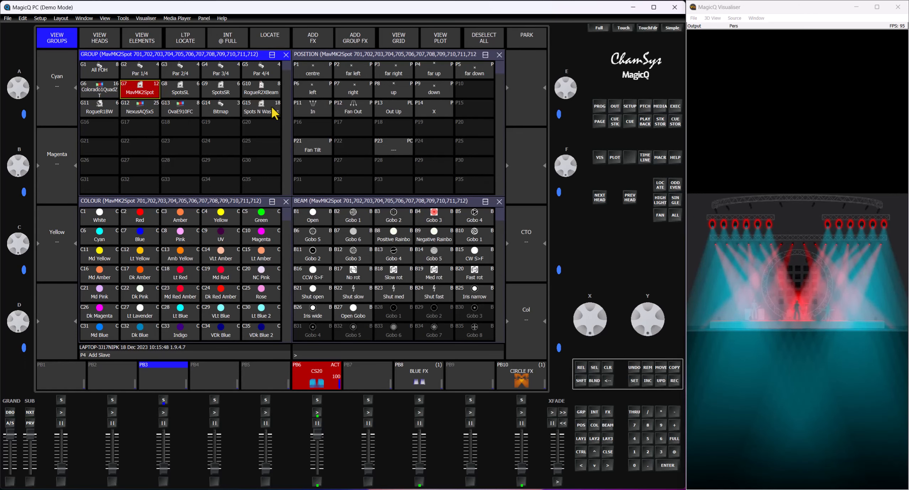
{"action": "left_click", "coordinate": [601, 106]}
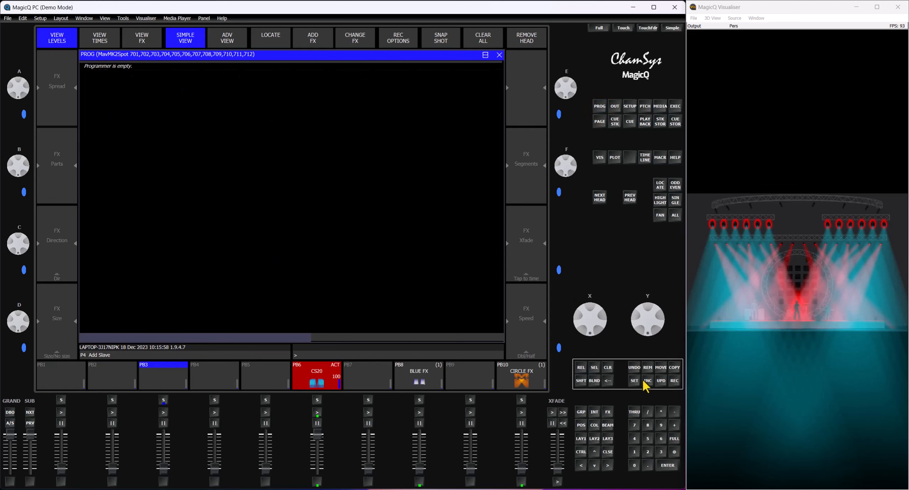
{"action": "left_click", "coordinate": [675, 381]}
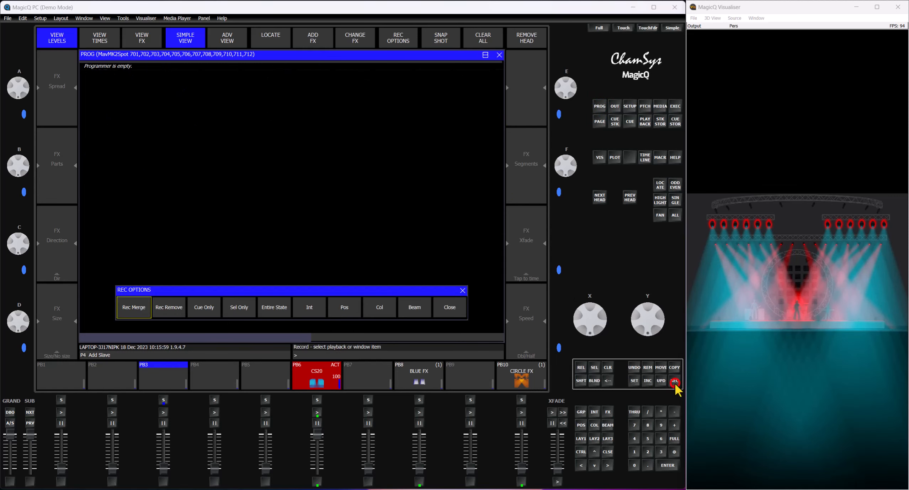
{"action": "left_click", "coordinate": [57, 369]}
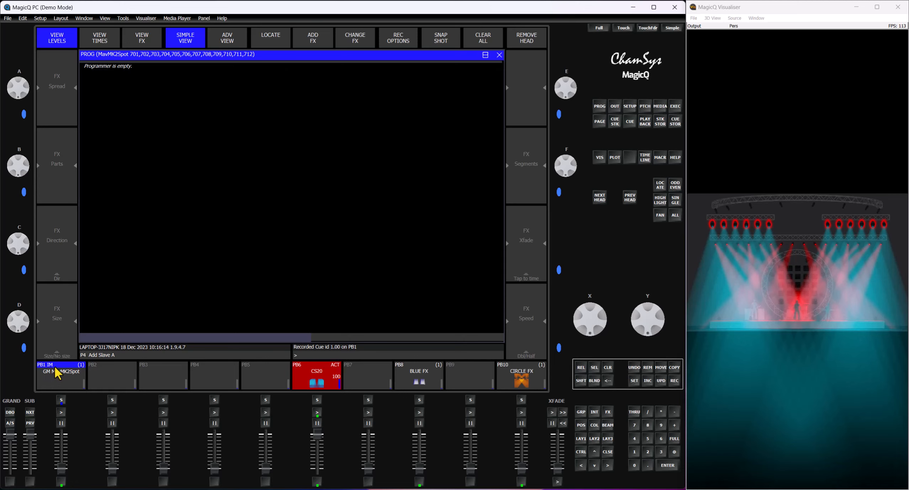
Test the PB1 group master by activating it at 100, fading it to 0 and releasing it, and close the cue stack and programmer windows
{"action": "left_click", "coordinate": [62, 400]}
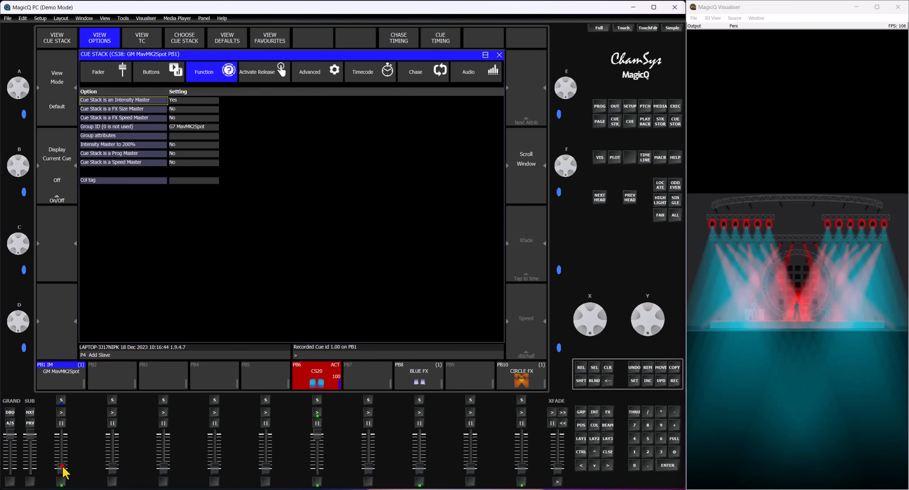
{"action": "left_click_drag", "start_coordinate": [61, 469], "coordinate": [59, 422]}
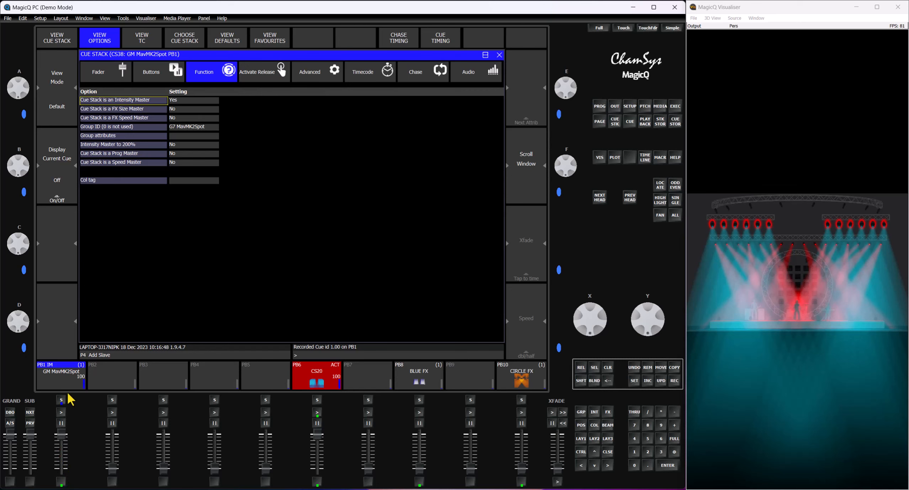
{"action": "left_click", "coordinate": [61, 412]}
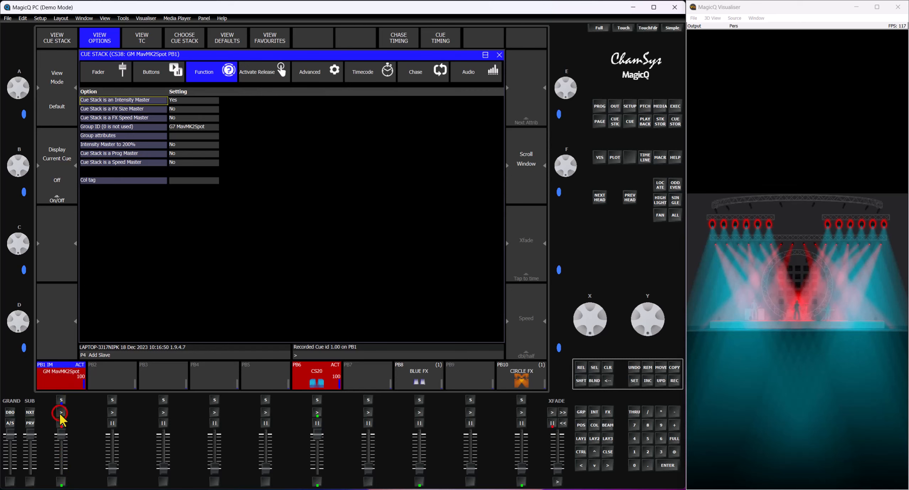
{"action": "left_click_drag", "start_coordinate": [61, 435], "coordinate": [61, 409]}
{"action": "left_click_drag", "start_coordinate": [64, 438], "coordinate": [58, 471]}
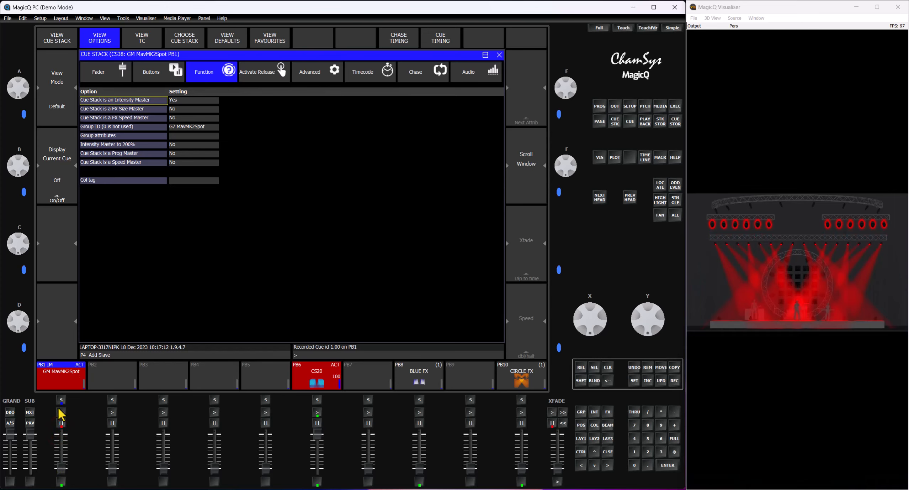
{"action": "left_click", "coordinate": [581, 366]}
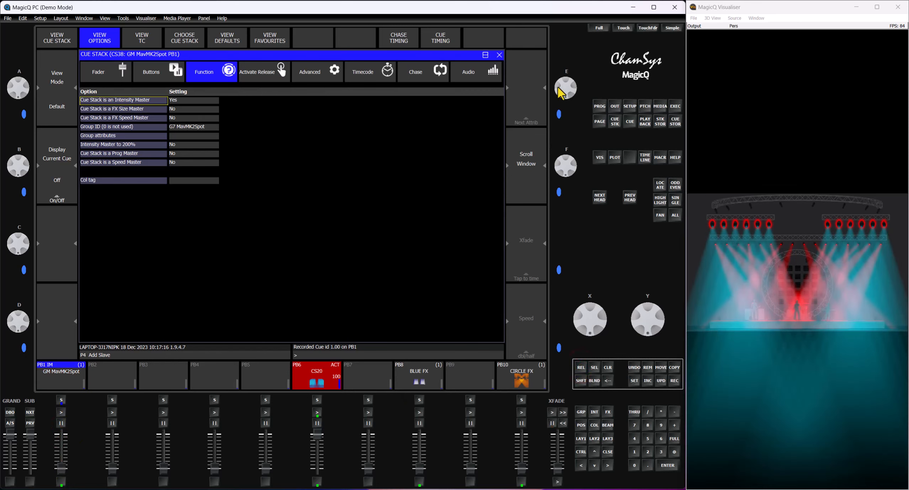
{"action": "left_click", "coordinate": [500, 55]}
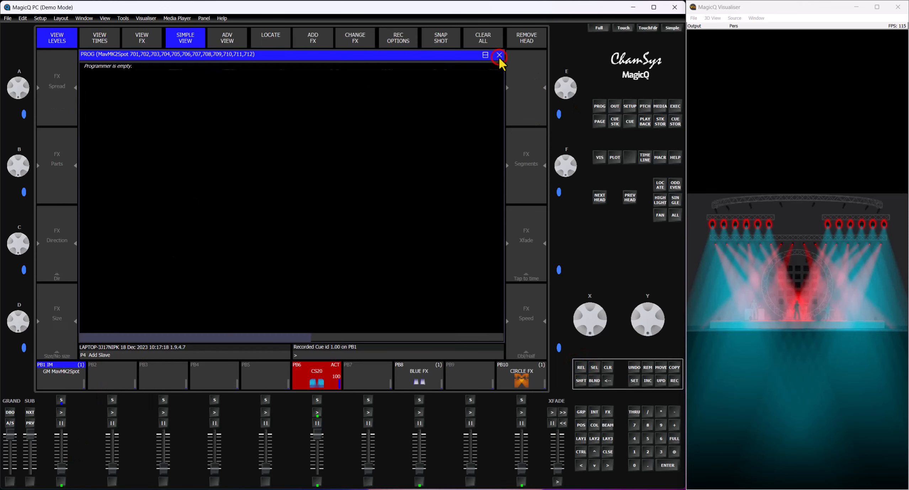
{"action": "left_click", "coordinate": [500, 55]}
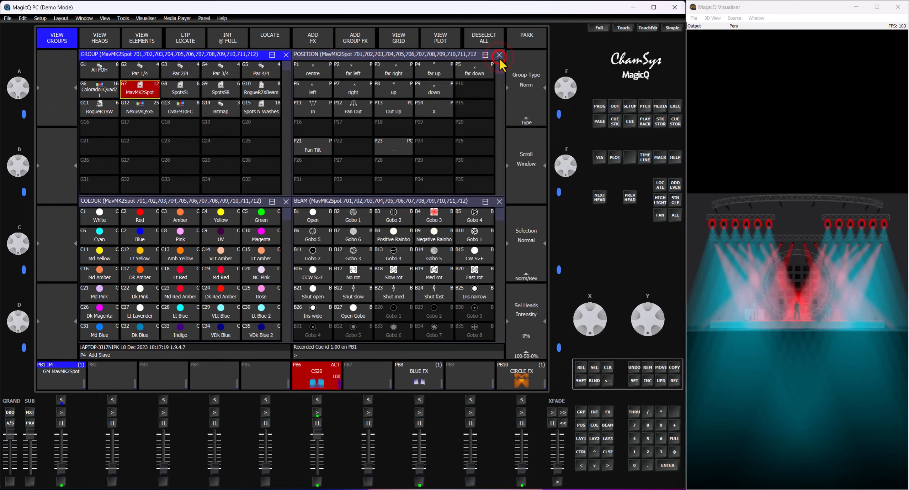
Record the MavMK2Spot group at 93% intensity onto PB2 from a cleared programmer, and clear the programmer again
{"action": "left_click", "coordinate": [608, 367]}
{"action": "left_click", "coordinate": [140, 87]}
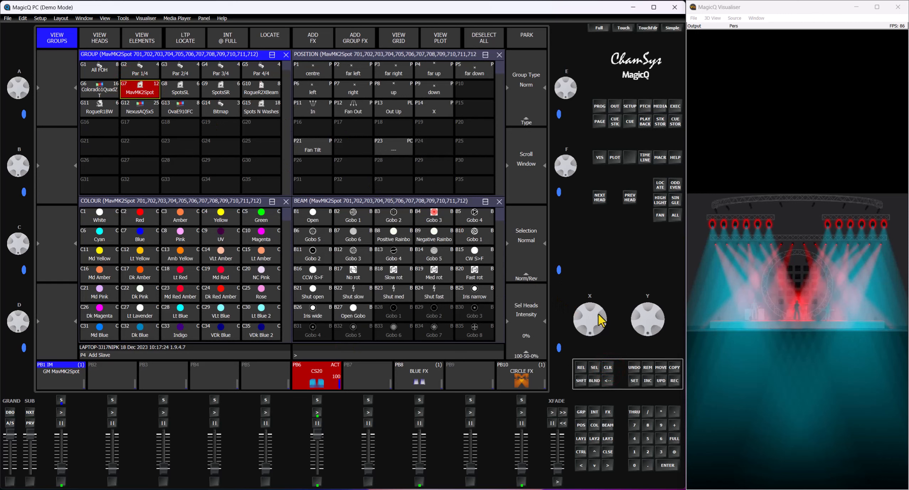
{"action": "left_click_drag", "start_coordinate": [599, 307], "coordinate": [612, 349]}
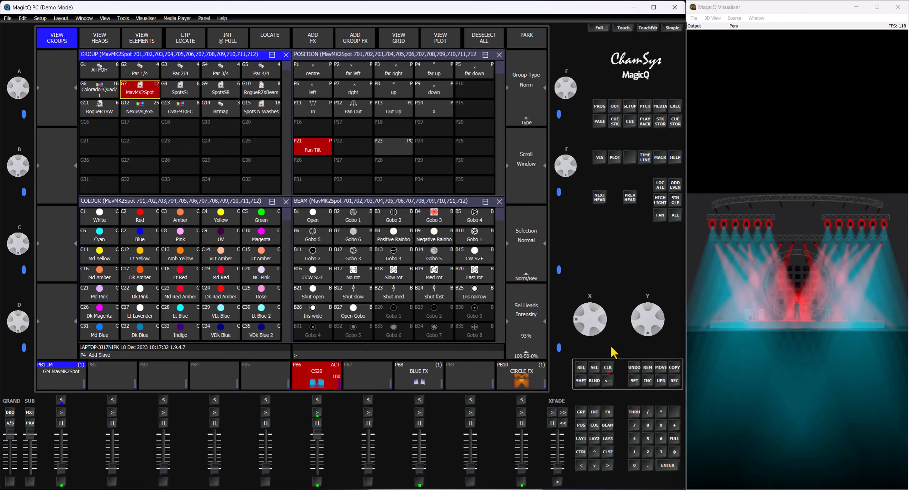
{"action": "left_click", "coordinate": [675, 380]}
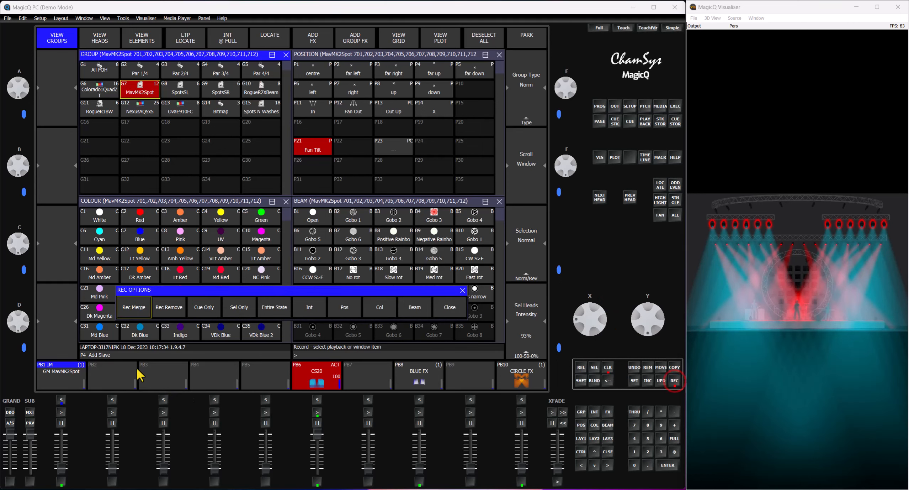
{"action": "left_click", "coordinate": [106, 366]}
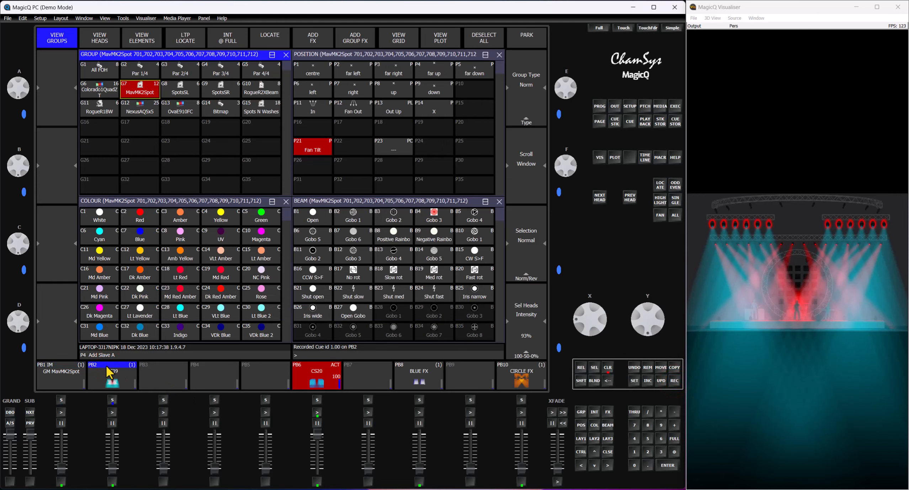
{"action": "left_click", "coordinate": [608, 367]}
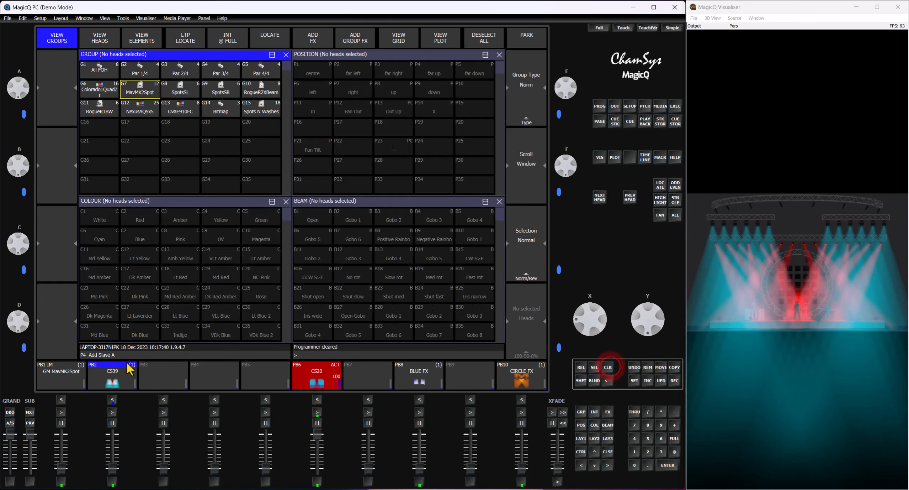
Set "Cue Stack is an Intensity Master" to Yes in the function options of the PB2 cue stack
{"action": "left_click", "coordinate": [112, 400]}
{"action": "left_click", "coordinate": [113, 399]}
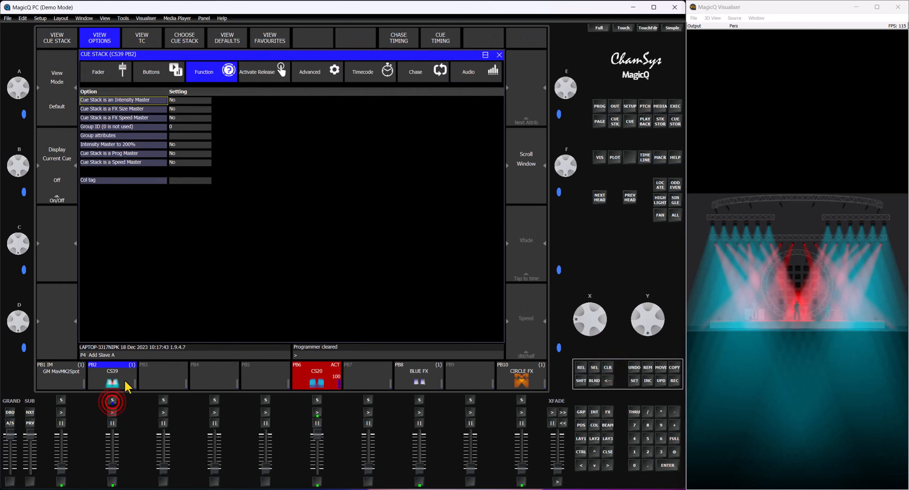
{"action": "left_click", "coordinate": [184, 101]}
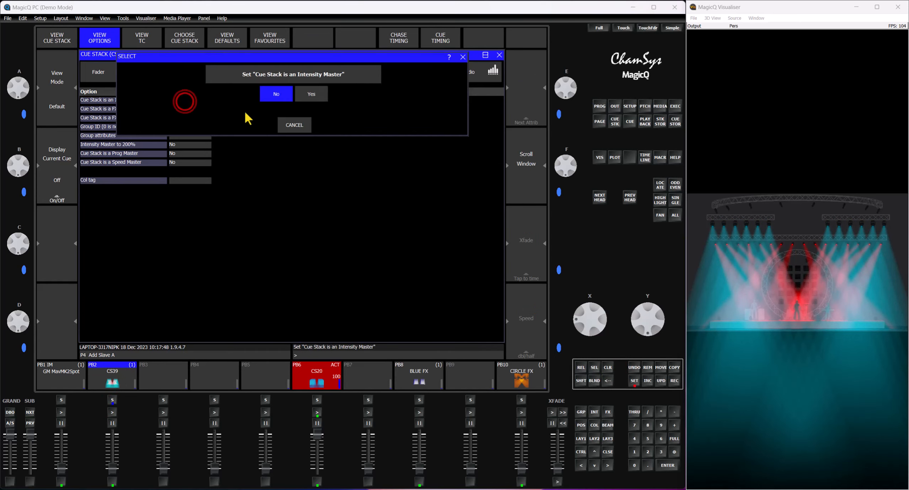
{"action": "left_click", "coordinate": [309, 95]}
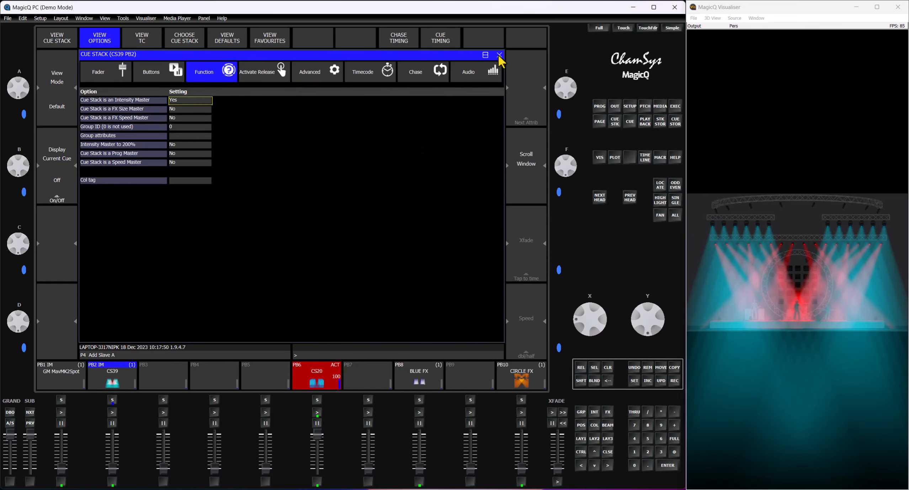
Fade the PB2 master from 100 to 0, activate PB1 at 100 and release PB2 to compare the two masters
{"action": "left_click_drag", "start_coordinate": [113, 466], "coordinate": [116, 422]}
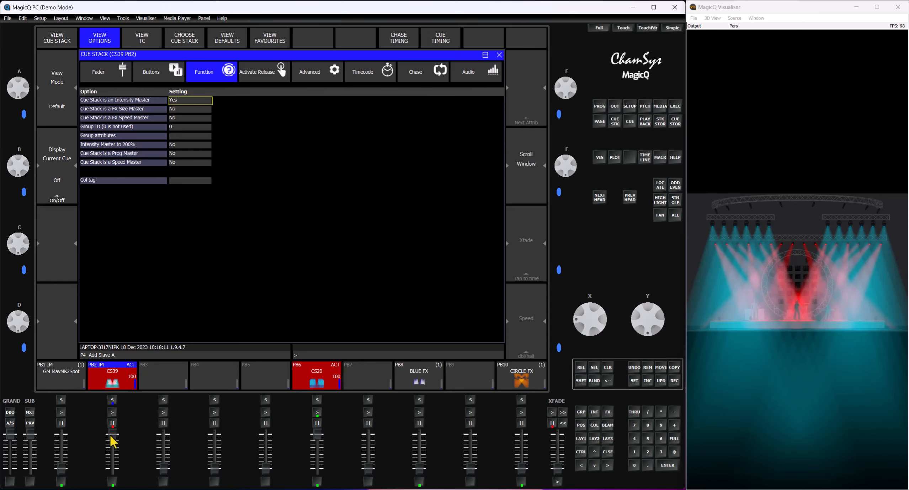
{"action": "left_click_drag", "start_coordinate": [113, 442], "coordinate": [112, 476]}
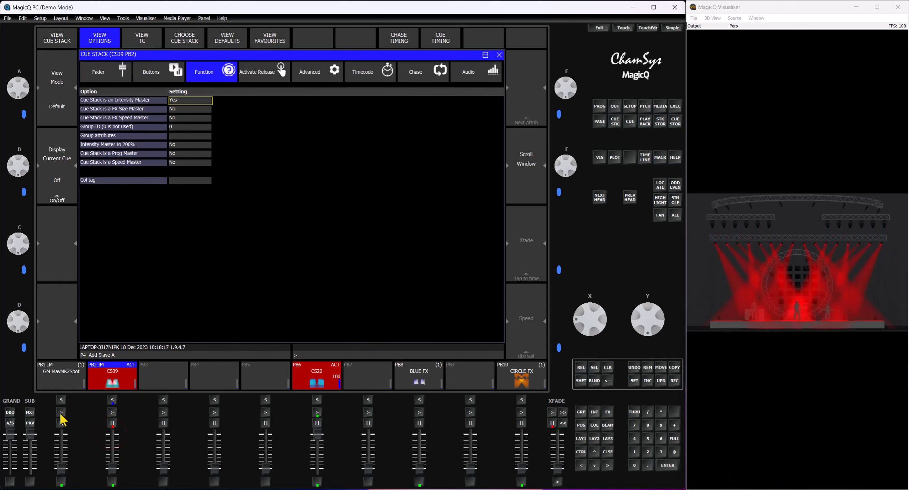
{"action": "left_click", "coordinate": [61, 413]}
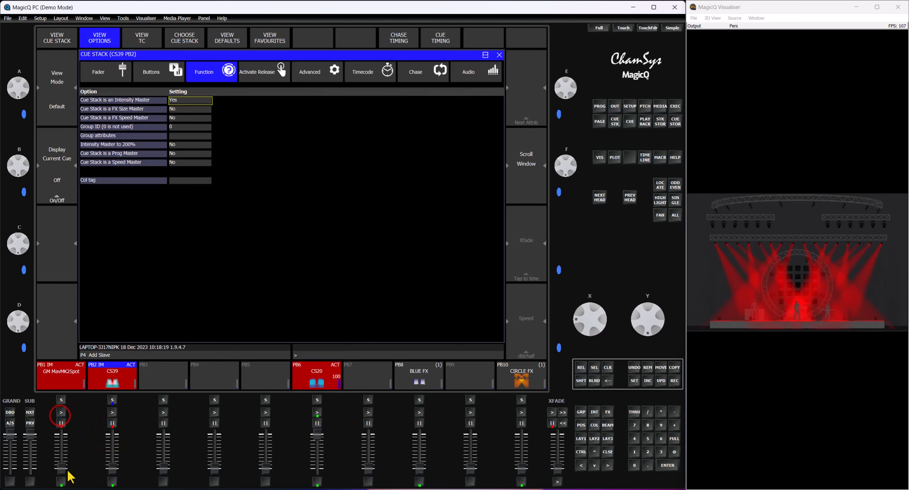
{"action": "left_click_drag", "start_coordinate": [61, 467], "coordinate": [63, 423]}
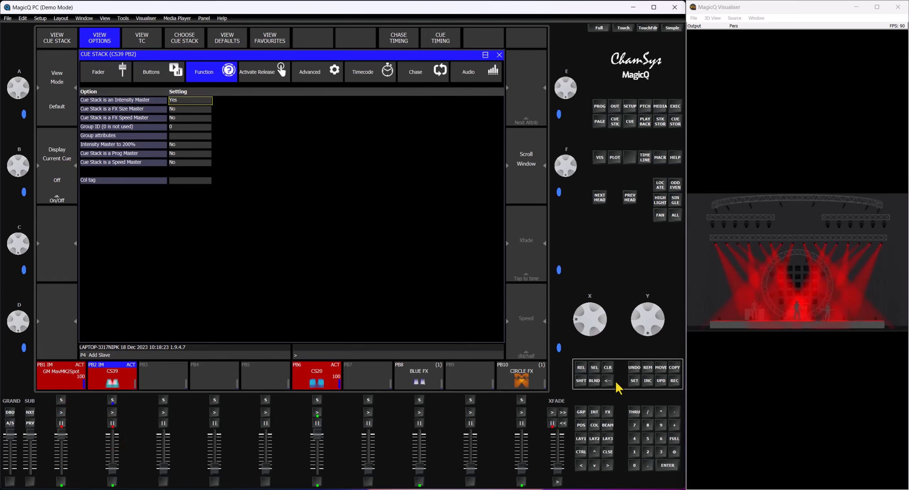
{"action": "left_click", "coordinate": [584, 374]}
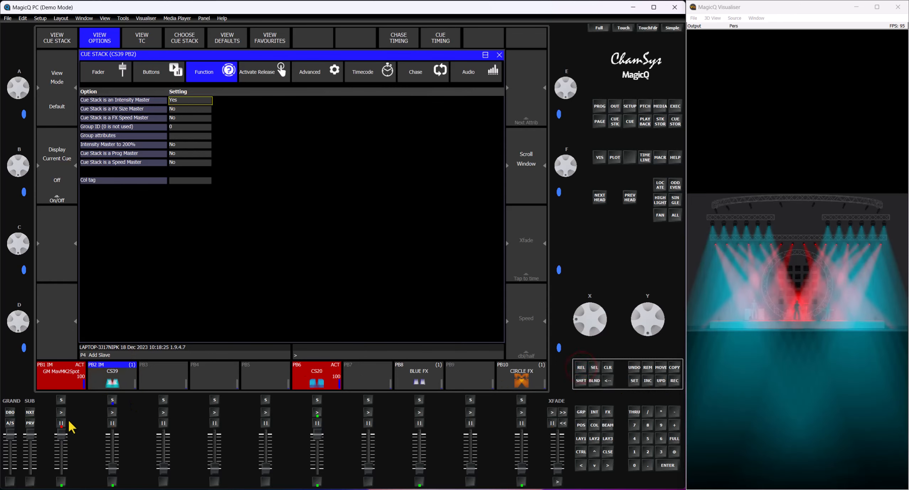
{"action": "mouse_move", "coordinate": [61, 433]}
{"action": "left_mouse_down"}
{"action": "mouse_move", "coordinate": [63, 483]}
{"action": "mouse_move", "coordinate": [62, 433]}
{"action": "left_mouse_up"}
Set the Group ID of the PB1 intensity master to 8 (SpotsSL)
{"action": "left_click", "coordinate": [60, 400]}
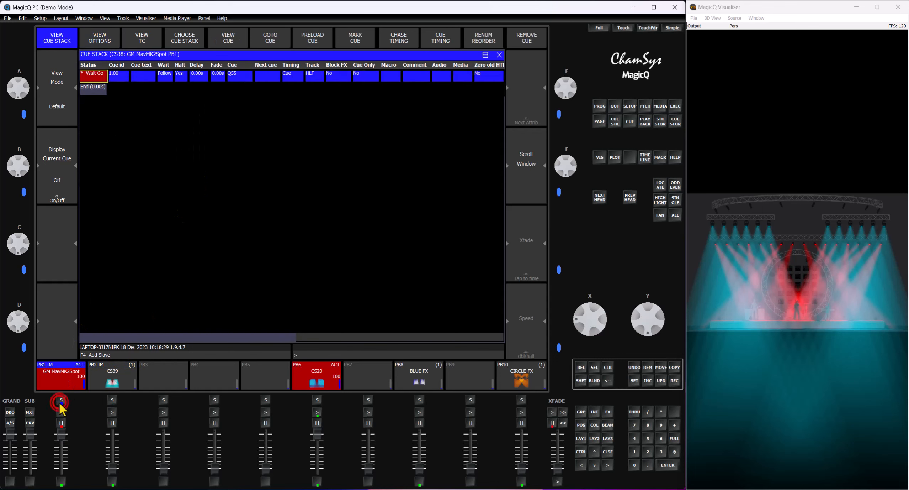
{"action": "left_click", "coordinate": [97, 39]}
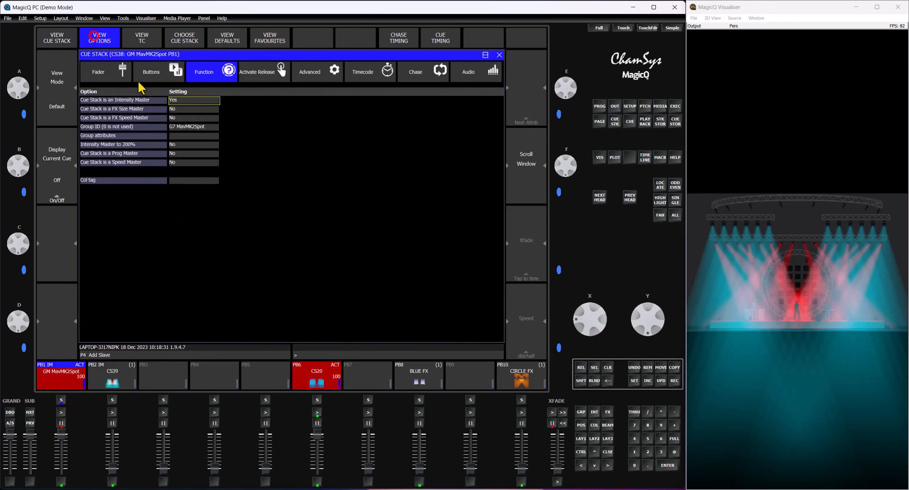
{"action": "left_click", "coordinate": [207, 127]}
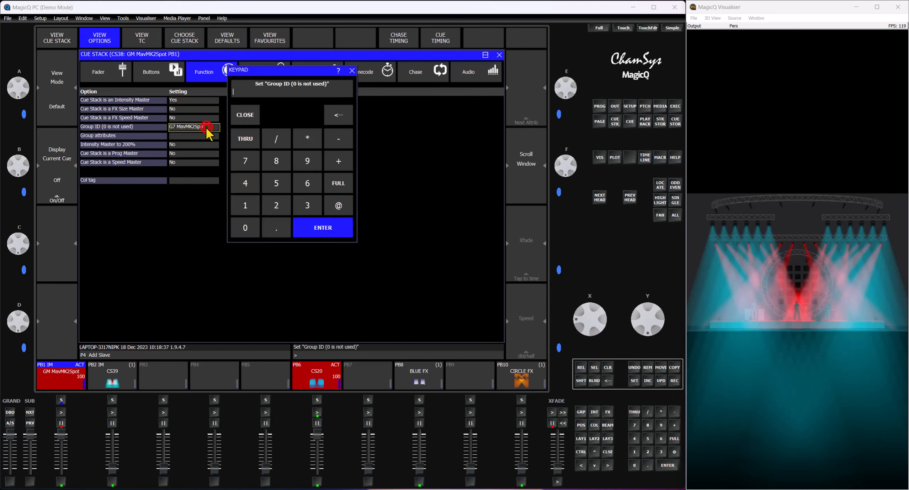
{"action": "left_click", "coordinate": [276, 165]}
{"action": "left_click", "coordinate": [315, 228]}
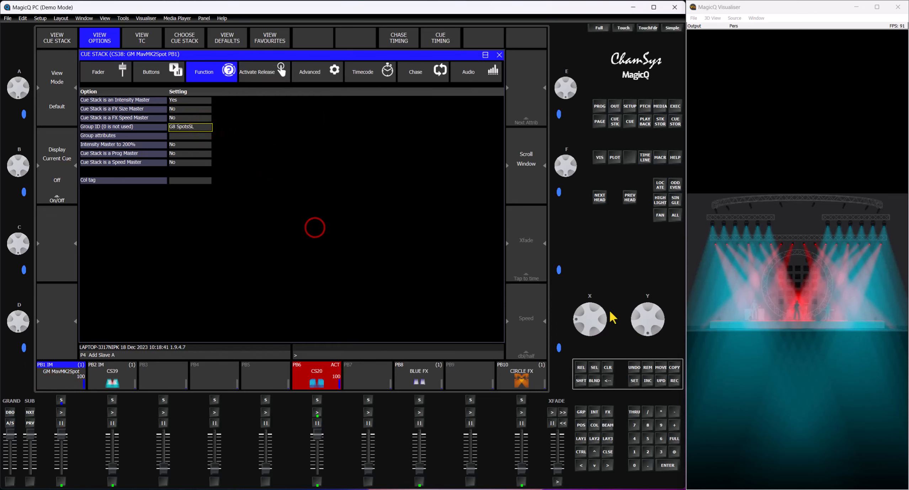
Check the group list, reactivate the PB1 master at full level, and read the help for the FX Size Master option
{"action": "left_click", "coordinate": [581, 411]}
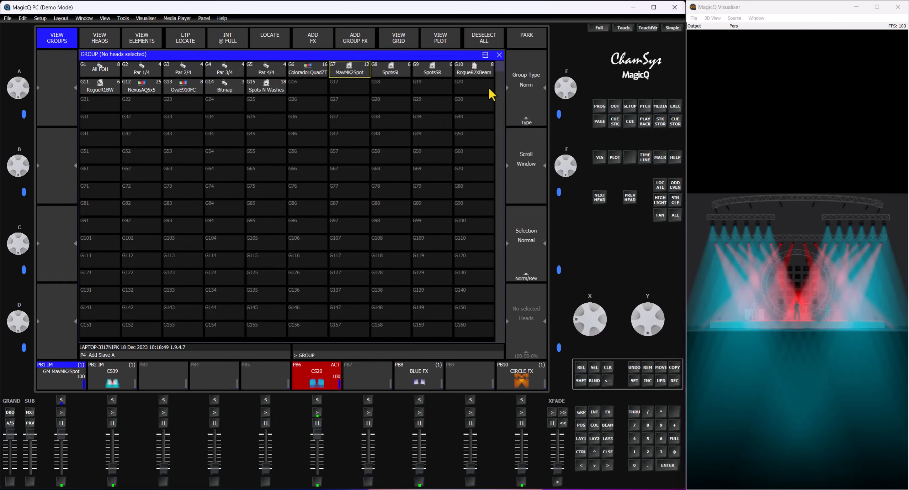
{"action": "left_click", "coordinate": [499, 55]}
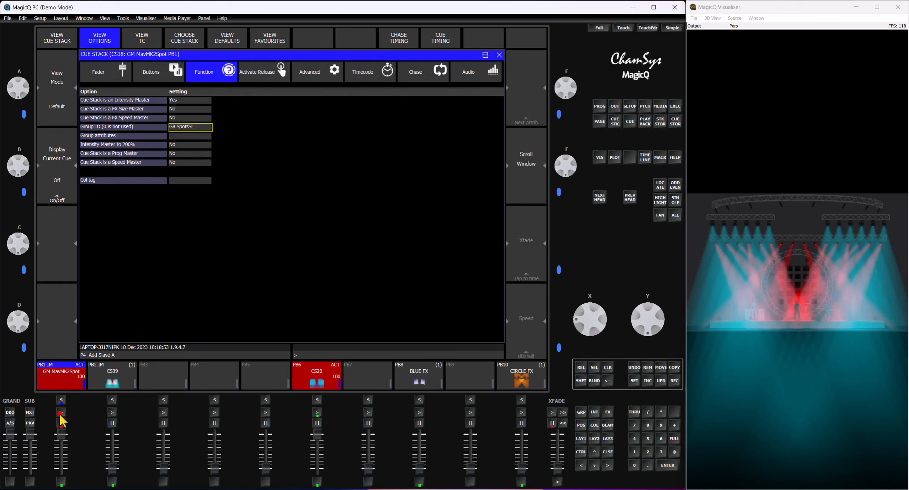
{"action": "mouse_move", "coordinate": [64, 438]}
{"action": "left_mouse_down"}
{"action": "mouse_move", "coordinate": [63, 481]}
{"action": "mouse_move", "coordinate": [65, 432]}
{"action": "mouse_move", "coordinate": [73, 486]}
{"action": "mouse_move", "coordinate": [75, 423]}
{"action": "mouse_move", "coordinate": [75, 479]}
{"action": "mouse_move", "coordinate": [77, 435]}
{"action": "left_mouse_up"}
{"action": "mouse_move", "coordinate": [155, 109]}
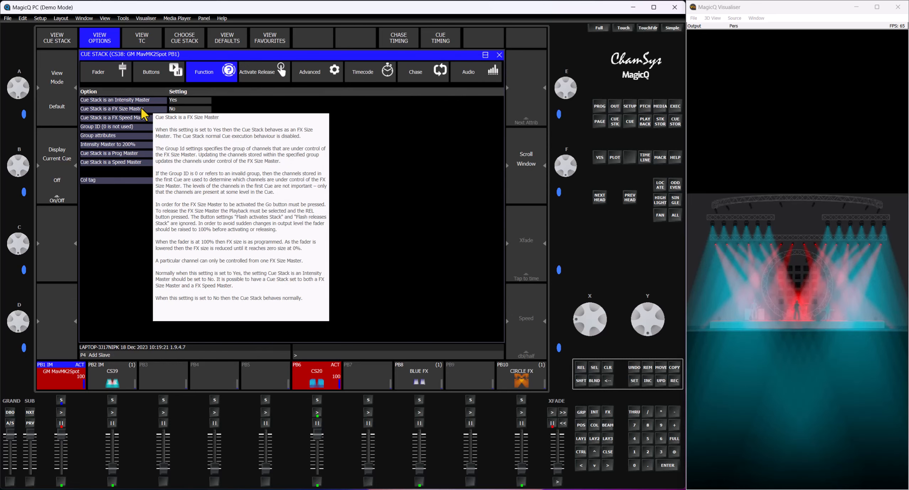
{"action": "left_click", "coordinate": [500, 54]}
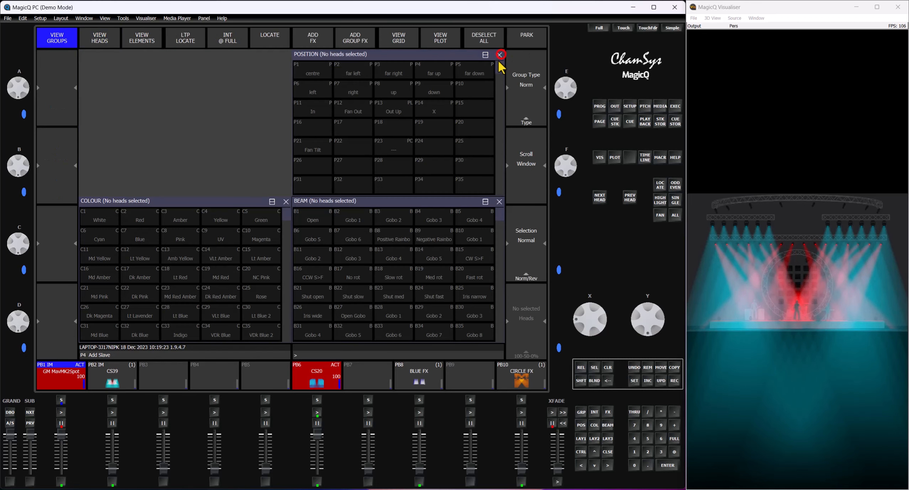
Fade CS20 on PB6 and the PB1 master down to 0, and raise CIRCLE FX on PB10 to 100
{"action": "left_click_drag", "start_coordinate": [323, 435], "coordinate": [318, 479]}
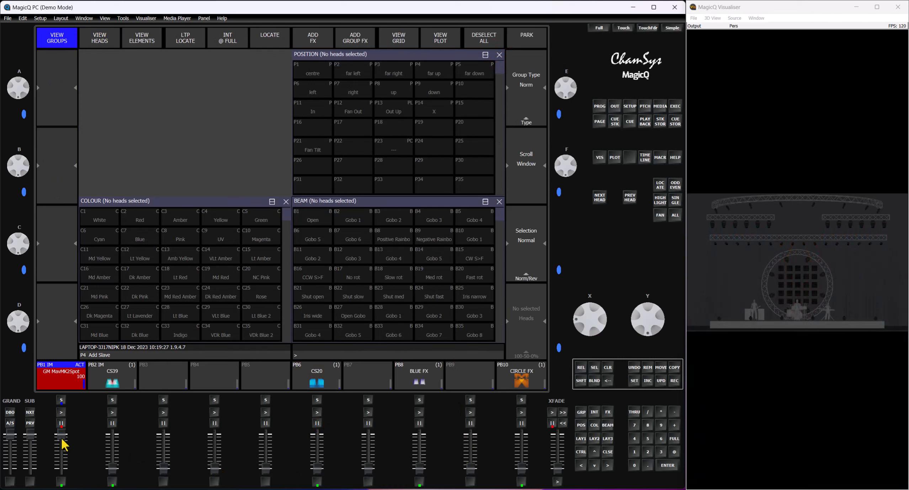
{"action": "left_click_drag", "start_coordinate": [63, 441], "coordinate": [62, 468]}
{"action": "left_click_drag", "start_coordinate": [523, 469], "coordinate": [522, 433]}
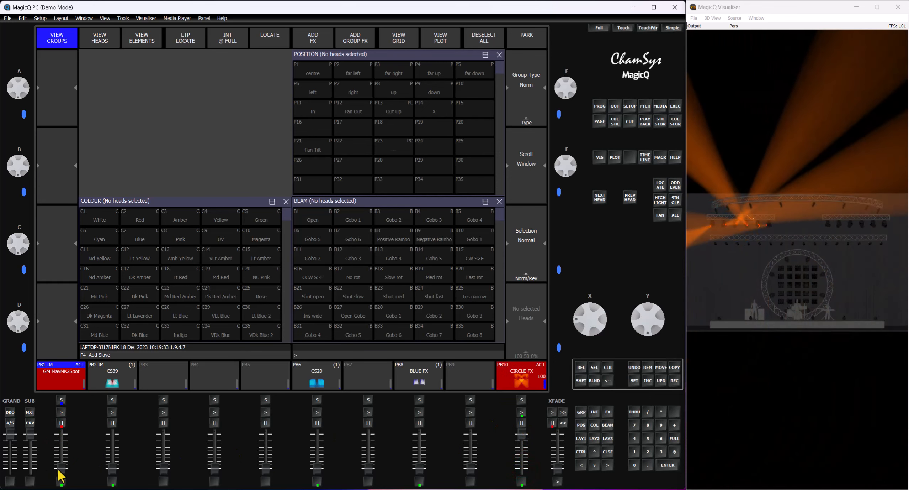
Raise the PB1 intensity master to 100, set its Group ID to 7 (MavMK2Spot) and reactivate it at full level
{"action": "left_click_drag", "start_coordinate": [61, 468], "coordinate": [63, 431]}
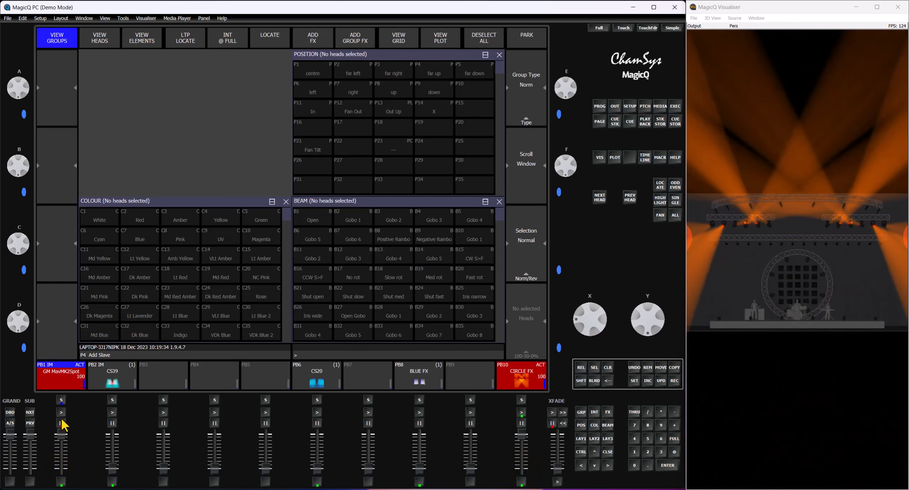
{"action": "left_click", "coordinate": [63, 364]}
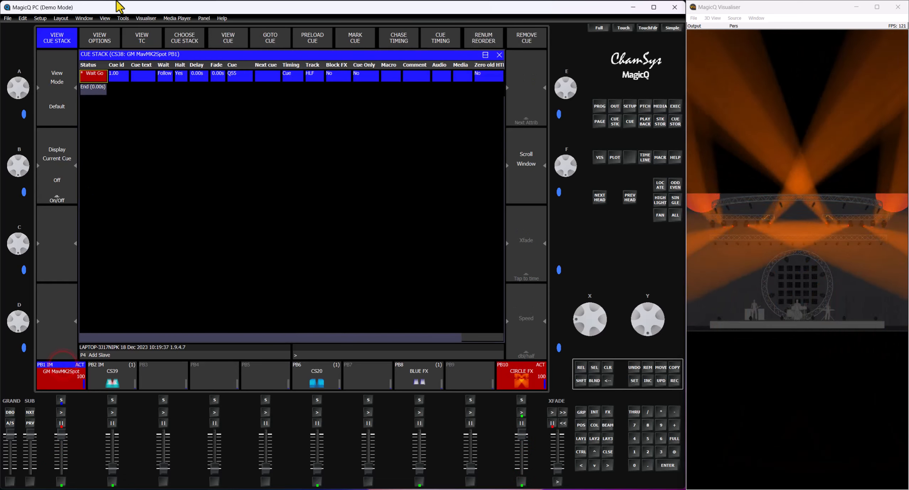
{"action": "left_click", "coordinate": [100, 37]}
{"action": "left_click", "coordinate": [195, 126]}
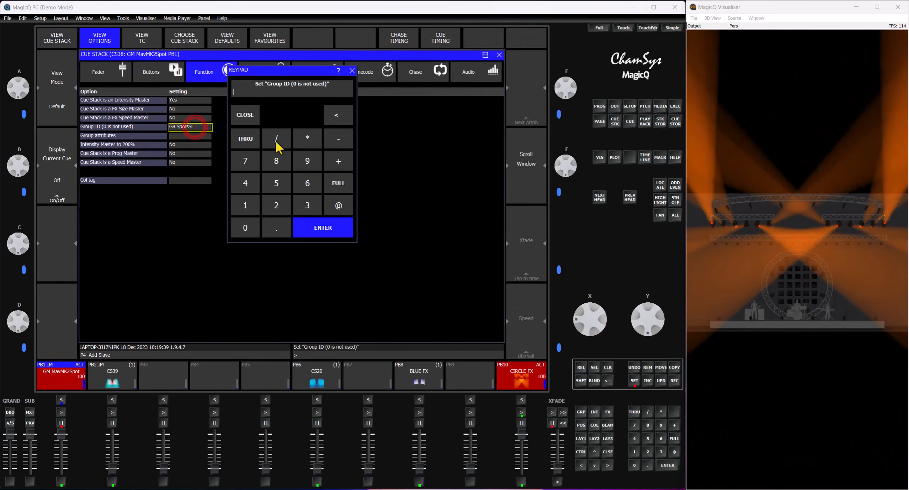
{"action": "left_click", "coordinate": [245, 162]}
{"action": "left_click", "coordinate": [325, 229]}
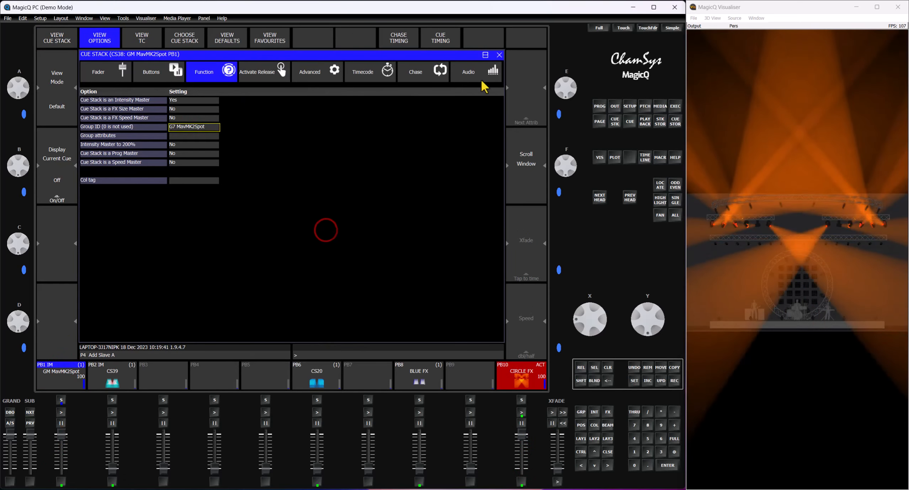
{"action": "left_click", "coordinate": [500, 55]}
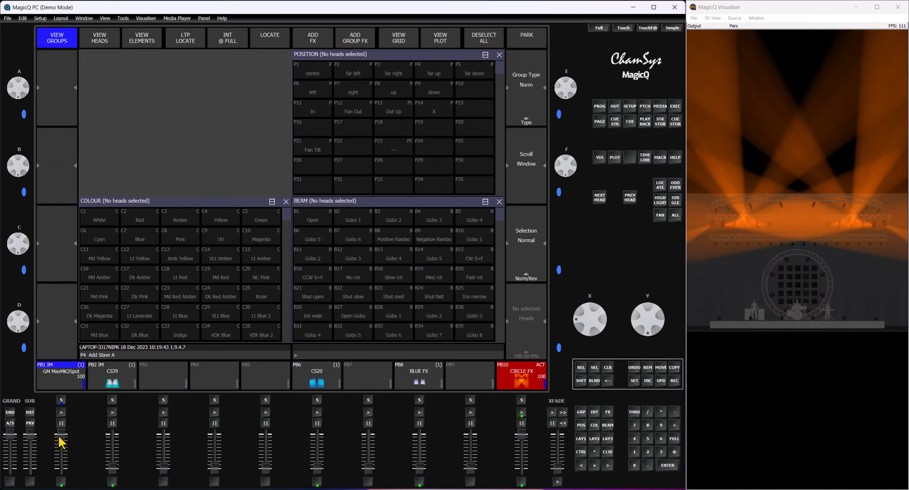
{"action": "left_click_drag", "start_coordinate": [63, 434], "coordinate": [62, 414]}
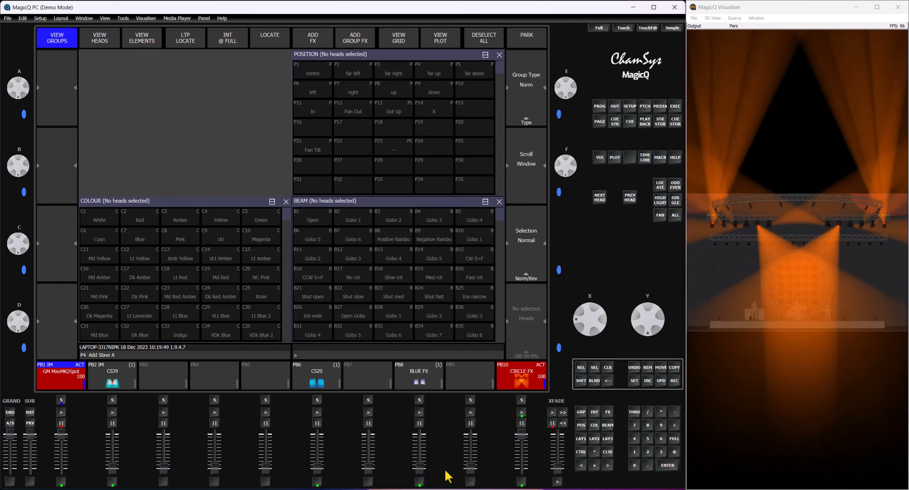
Select the MavMK2Spot group and record it as a group master on PB3
{"action": "left_click", "coordinate": [581, 439]}
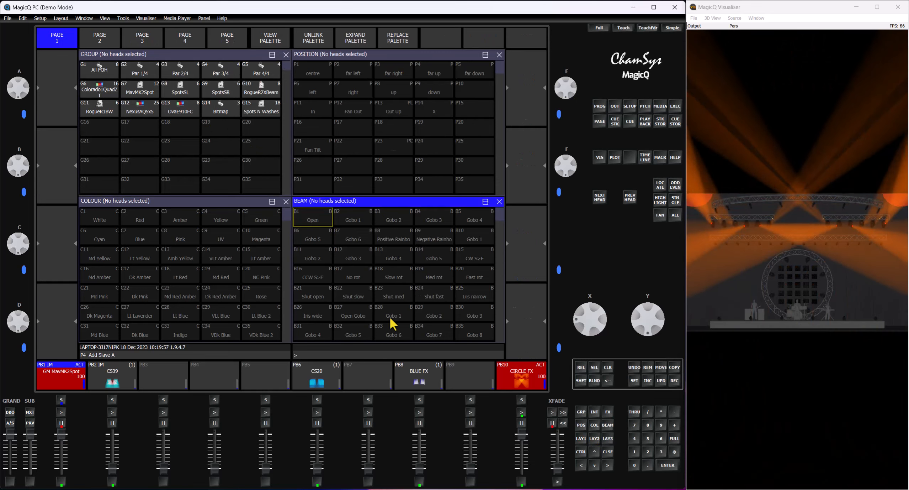
{"action": "left_click", "coordinate": [141, 92]}
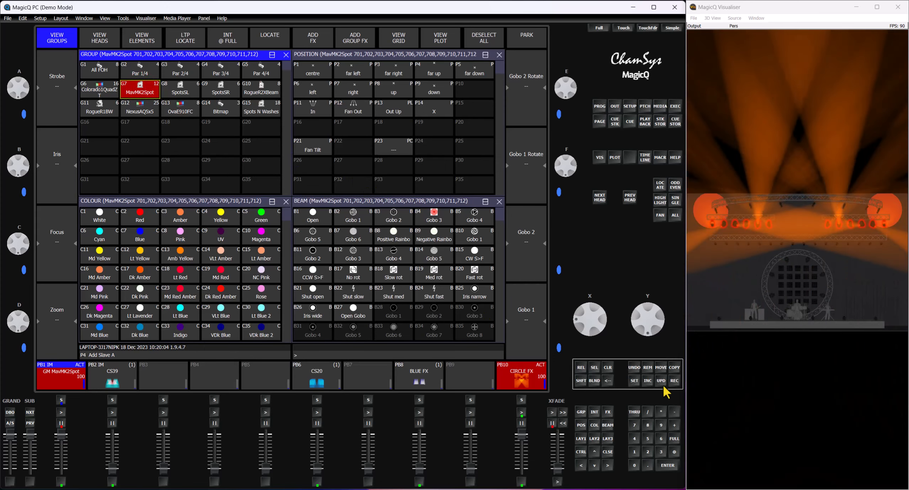
{"action": "left_click", "coordinate": [675, 381]}
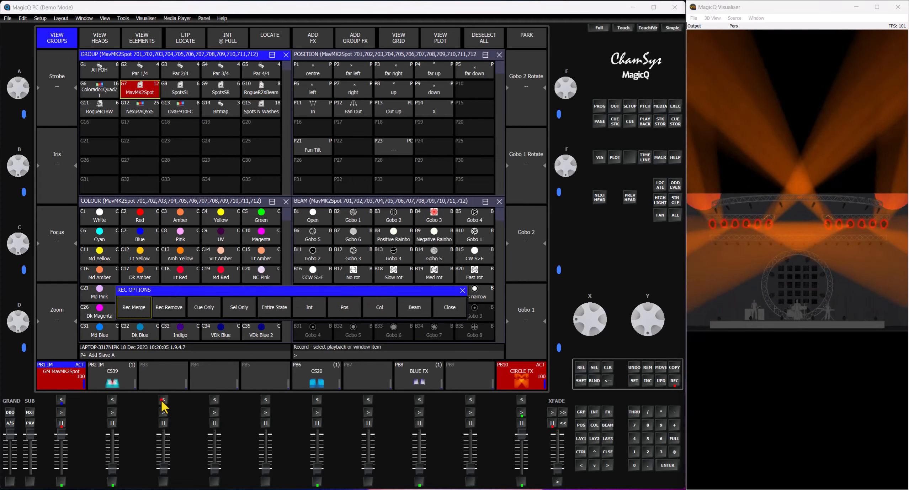
{"action": "left_click", "coordinate": [162, 400]}
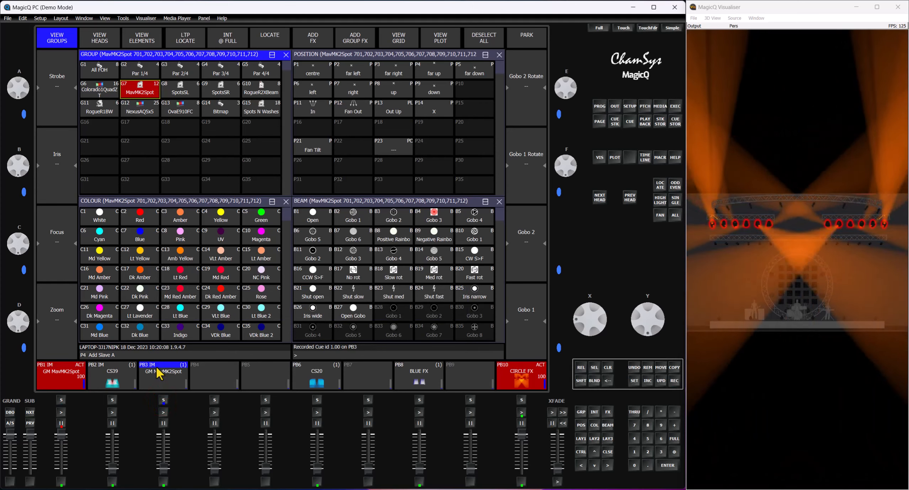
Change the PB3 cue stack from an Intensity Master to an FX Size Master in its function options
{"action": "left_click", "coordinate": [160, 372]}
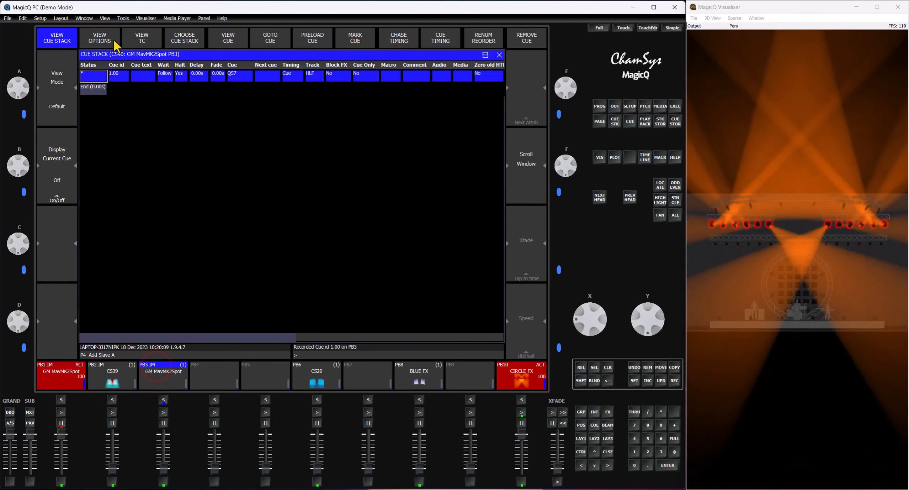
{"action": "left_click", "coordinate": [113, 38]}
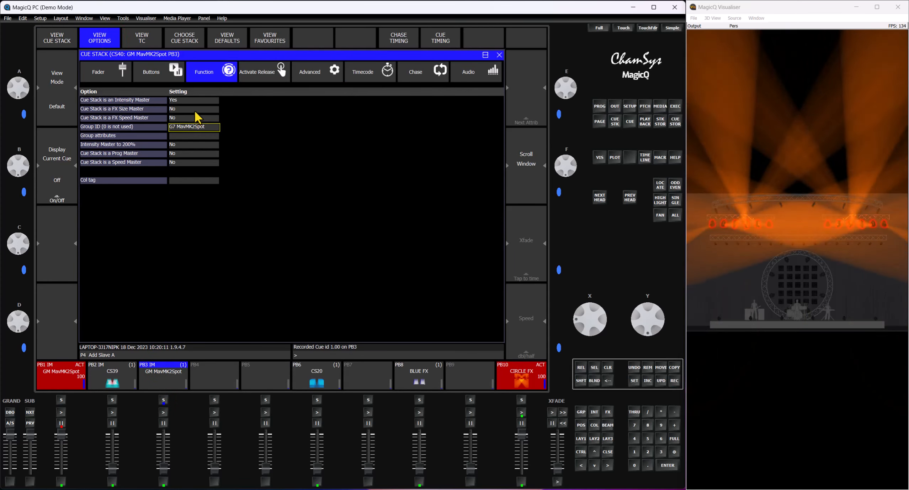
{"action": "left_click", "coordinate": [193, 100]}
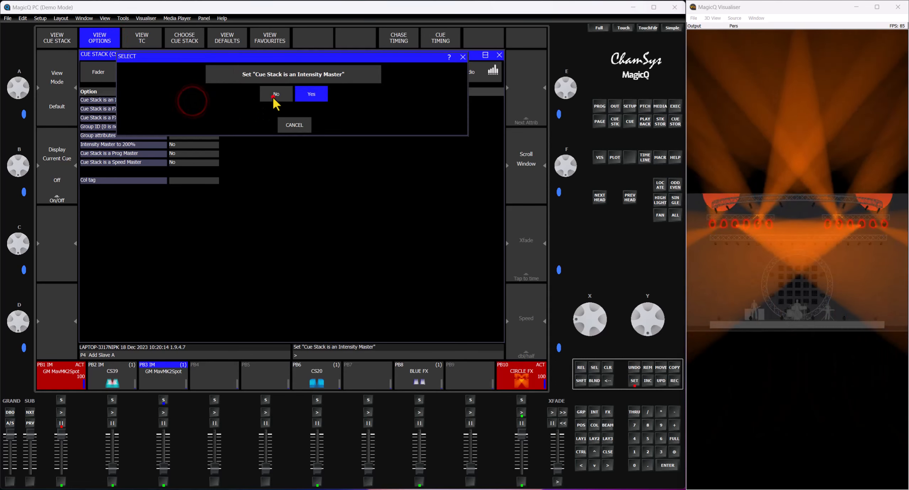
{"action": "left_click", "coordinate": [272, 96]}
{"action": "left_click", "coordinate": [189, 110]}
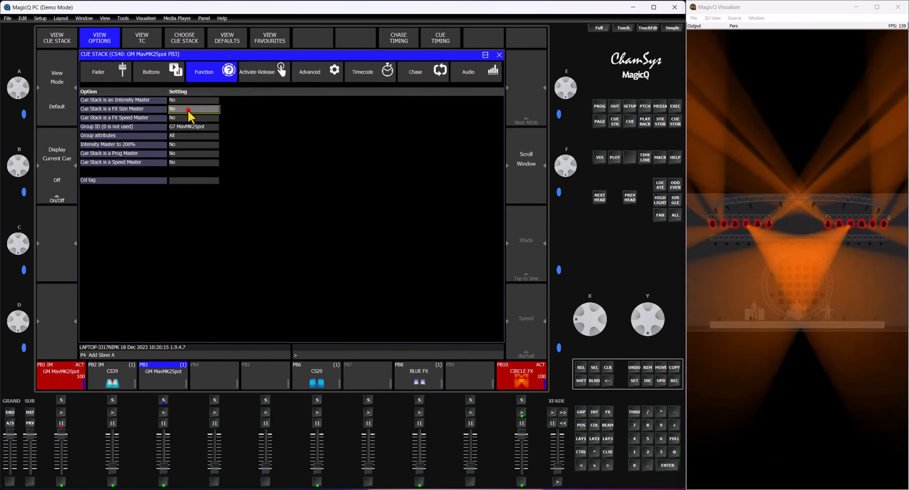
{"action": "left_click", "coordinate": [311, 94]}
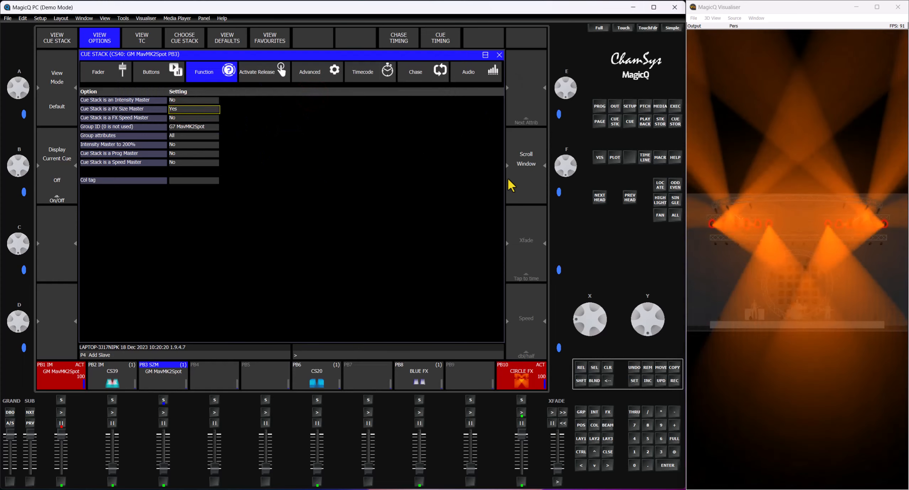
Test the PB3 FX size master by raising it to 100, lowering it to about 31 and returning it to 100
{"action": "left_click_drag", "start_coordinate": [167, 468], "coordinate": [163, 420]}
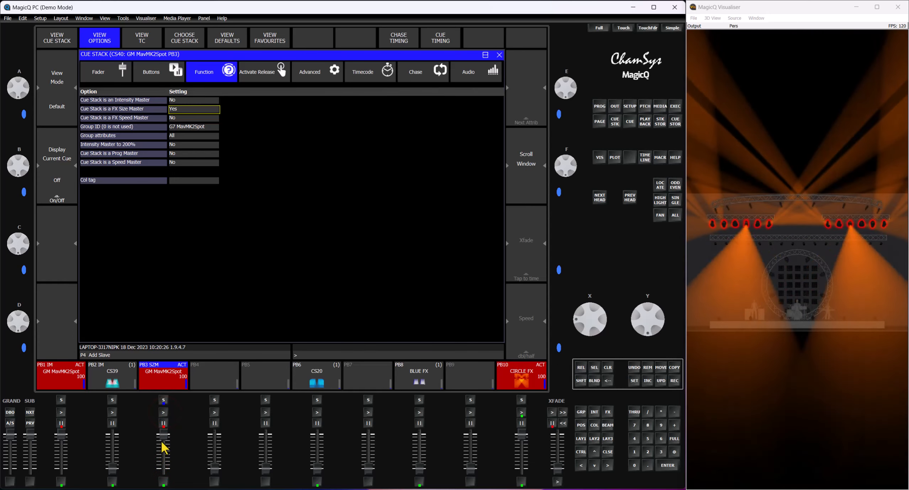
{"action": "left_click_drag", "start_coordinate": [163, 436], "coordinate": [164, 449]}
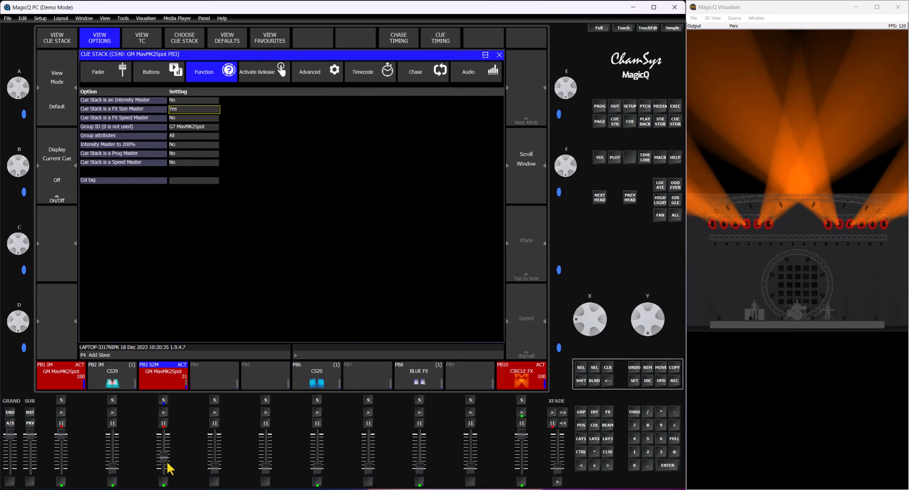
{"action": "left_click_drag", "start_coordinate": [165, 460], "coordinate": [168, 479]}
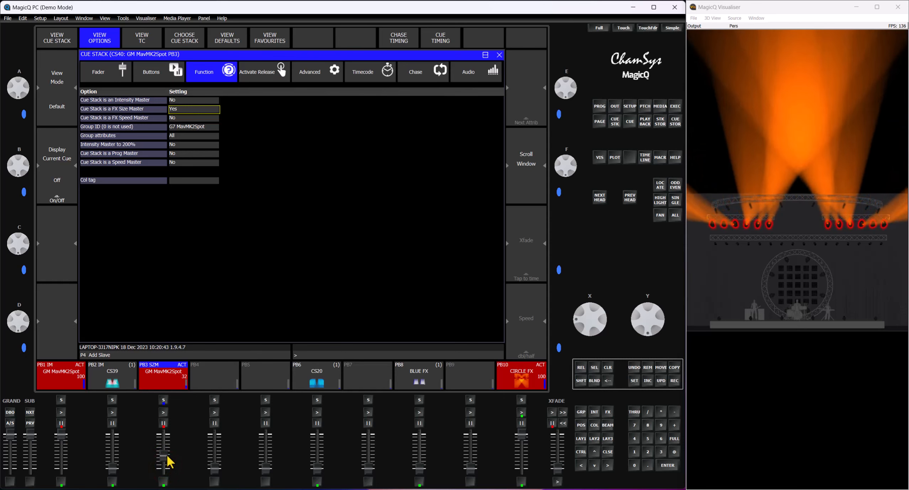
{"action": "left_click_drag", "start_coordinate": [168, 455], "coordinate": [172, 428]}
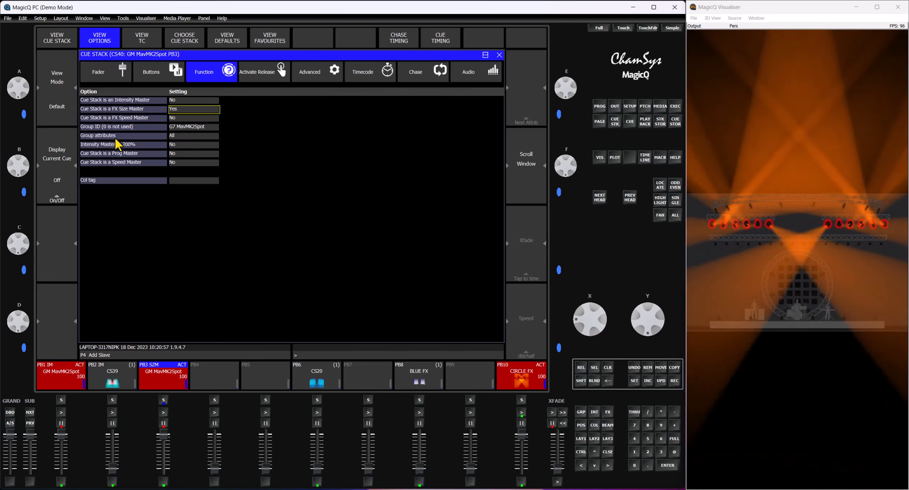
Limit the PB3 FX size master's group attributes to Pan, then activate it and fade it from 100 to 0 and back
{"action": "left_click", "coordinate": [178, 136]}
{"action": "left_click", "coordinate": [179, 135]}
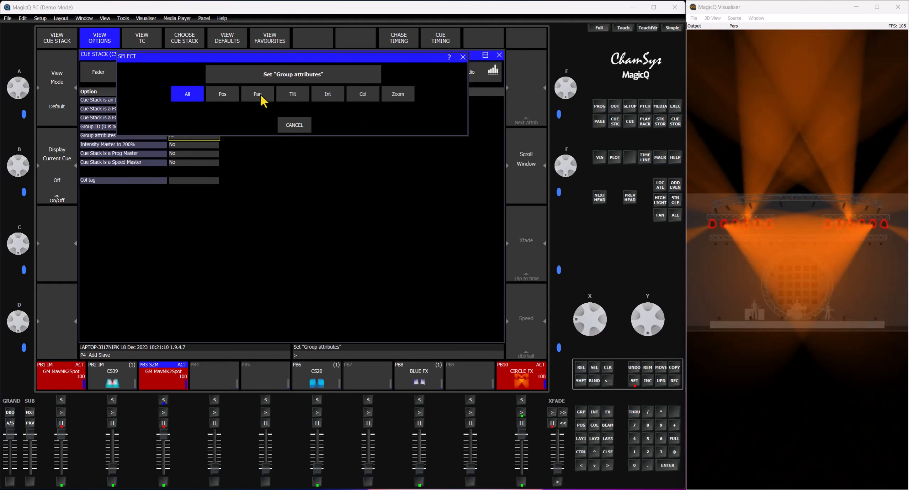
{"action": "left_click", "coordinate": [260, 93]}
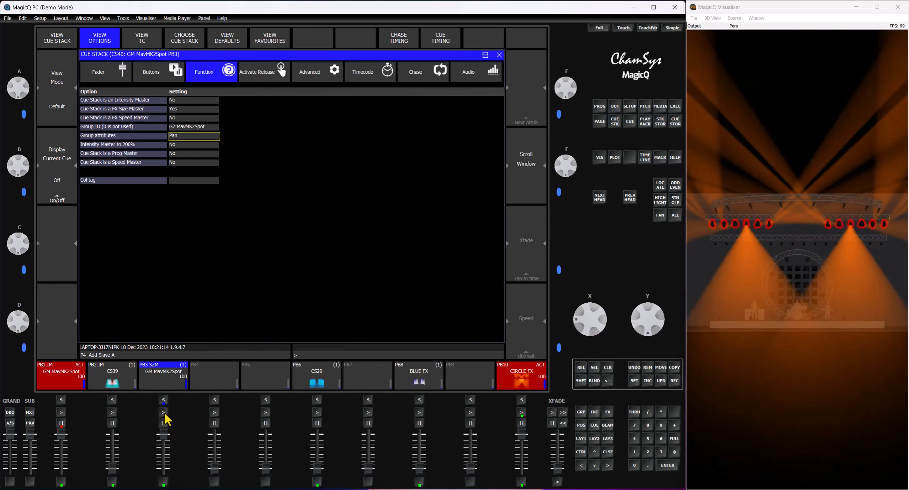
{"action": "left_click", "coordinate": [163, 412]}
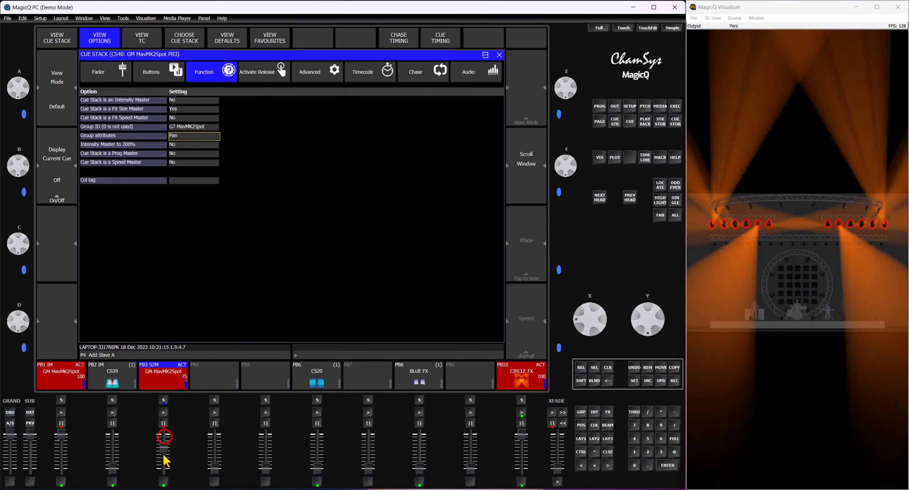
{"action": "left_click_drag", "start_coordinate": [164, 435], "coordinate": [163, 467]}
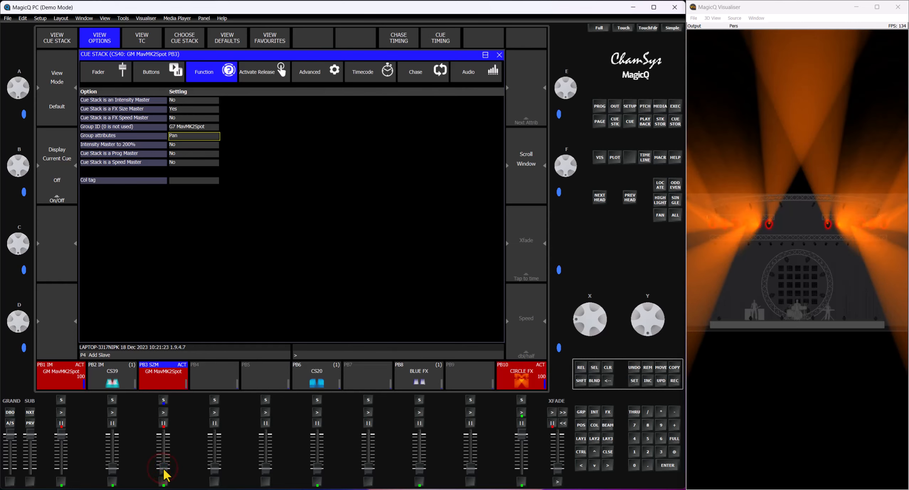
{"action": "left_click_drag", "start_coordinate": [164, 470], "coordinate": [166, 432]}
Set the PB3 master's group attributes to Tilt, then activate it and fade it down to about 2 and back to 100
{"action": "left_click", "coordinate": [191, 136]}
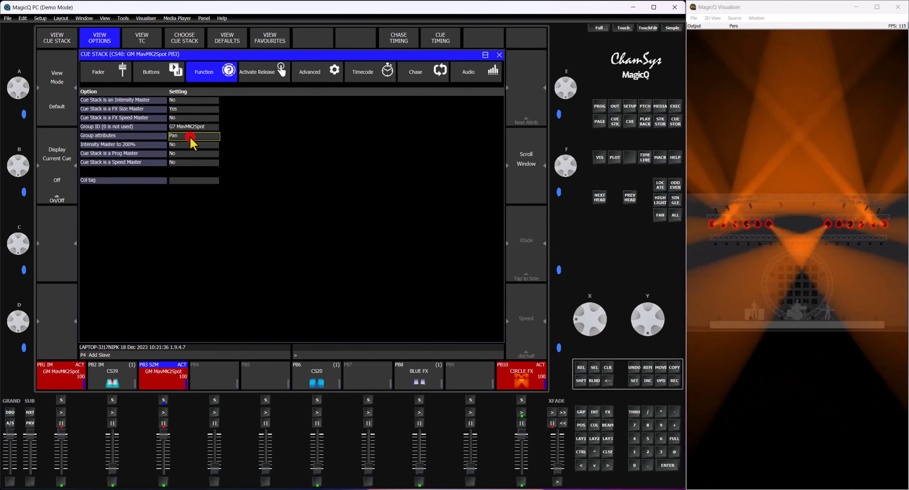
{"action": "left_click", "coordinate": [291, 93]}
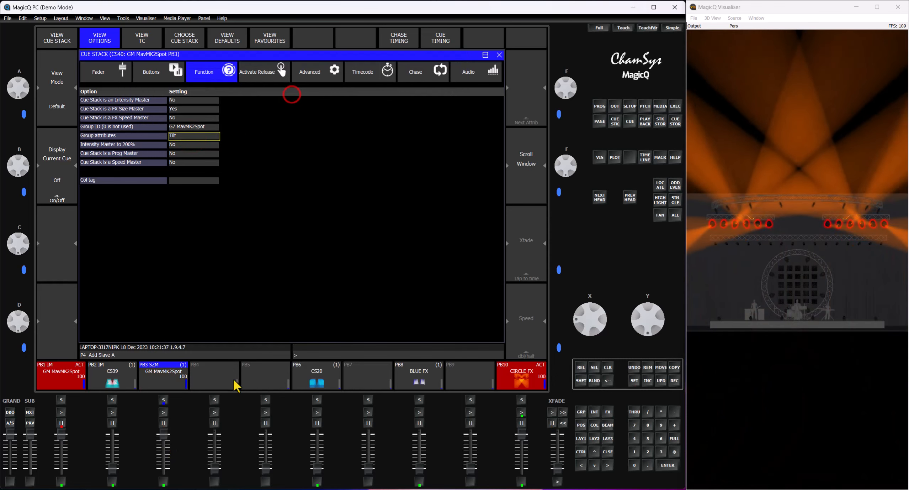
{"action": "left_click", "coordinate": [163, 412]}
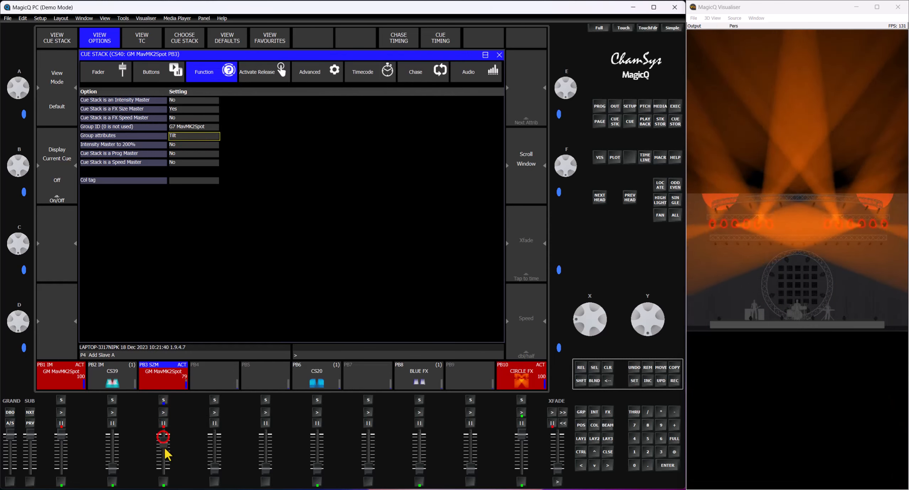
{"action": "left_click_drag", "start_coordinate": [164, 446], "coordinate": [165, 489]}
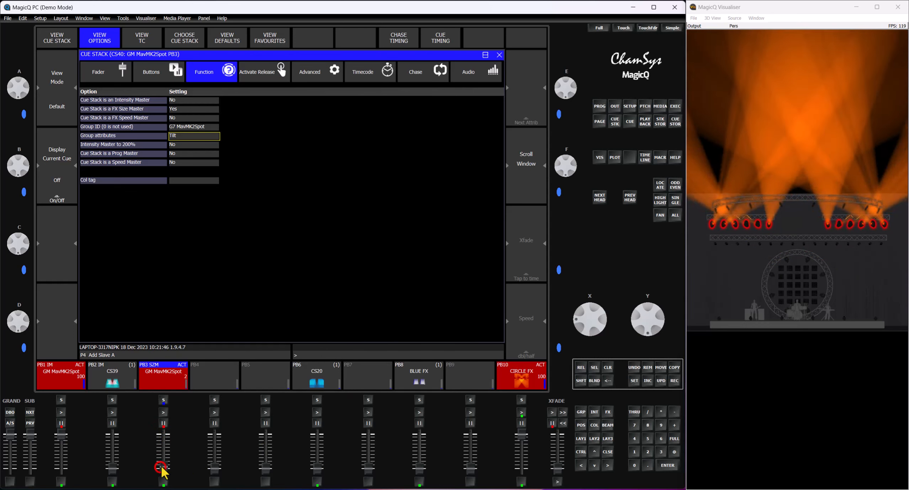
{"action": "left_click_drag", "start_coordinate": [162, 467], "coordinate": [163, 461]}
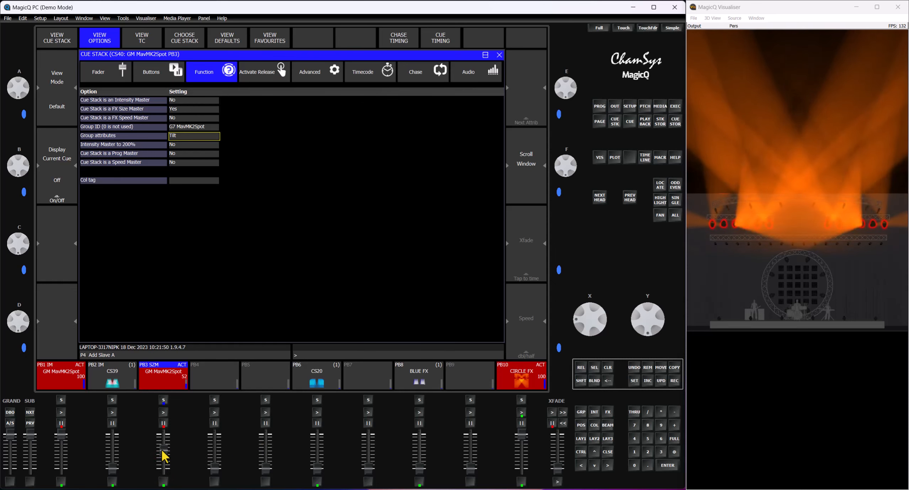
{"action": "left_click_drag", "start_coordinate": [163, 440], "coordinate": [163, 426]}
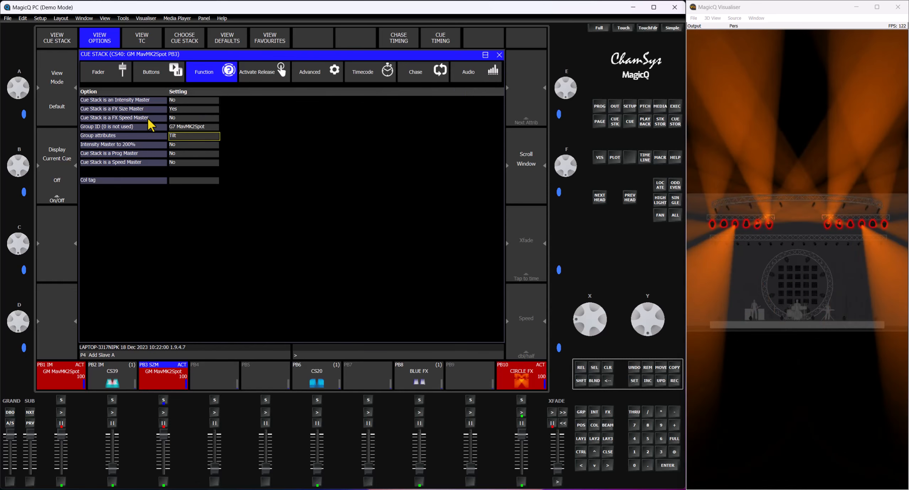
Change the PB3 cue stack from an FX Size Master to an FX Speed Master
{"action": "left_click", "coordinate": [183, 108]}
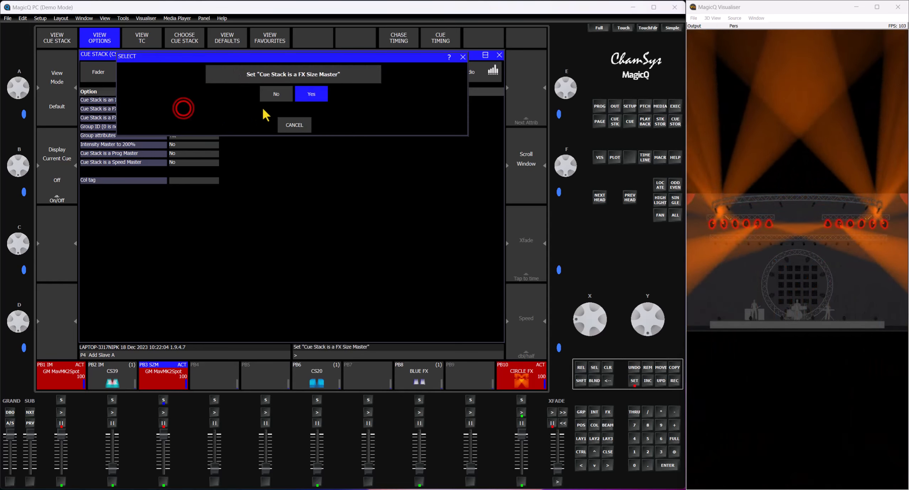
{"action": "left_click", "coordinate": [278, 94]}
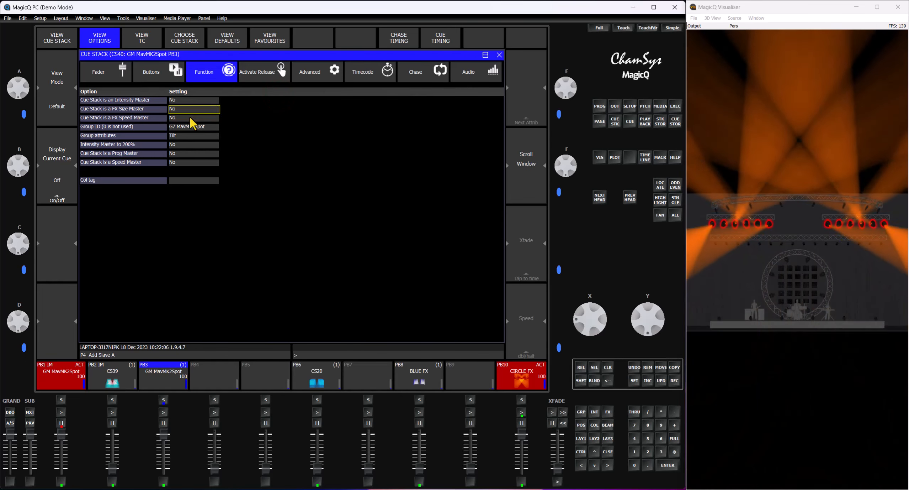
{"action": "left_click", "coordinate": [190, 117]}
{"action": "left_click", "coordinate": [313, 95]}
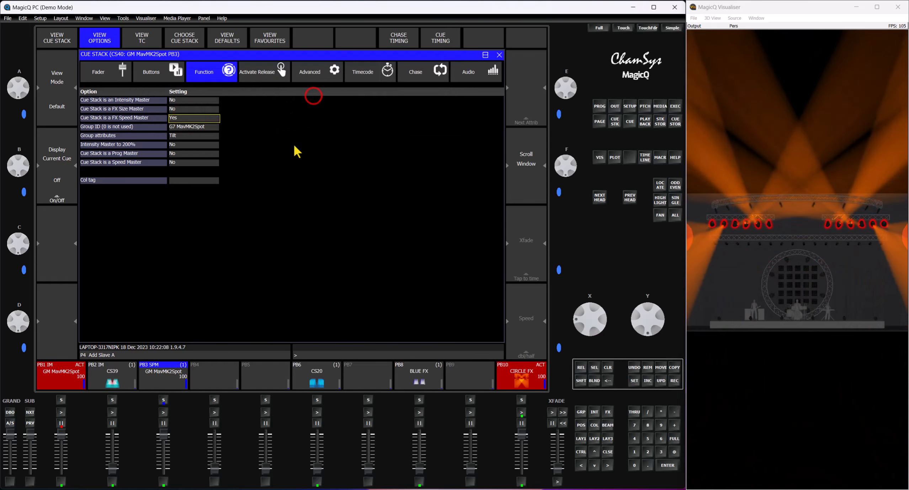
Activate the PB3 FX speed master at 100 and fade it down to 0
{"action": "left_click_drag", "start_coordinate": [164, 434], "coordinate": [160, 398]}
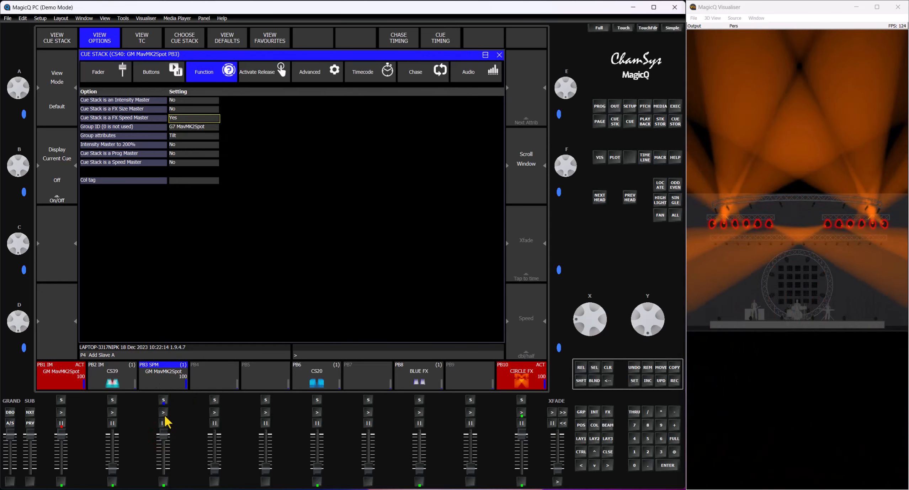
{"action": "left_click", "coordinate": [163, 412]}
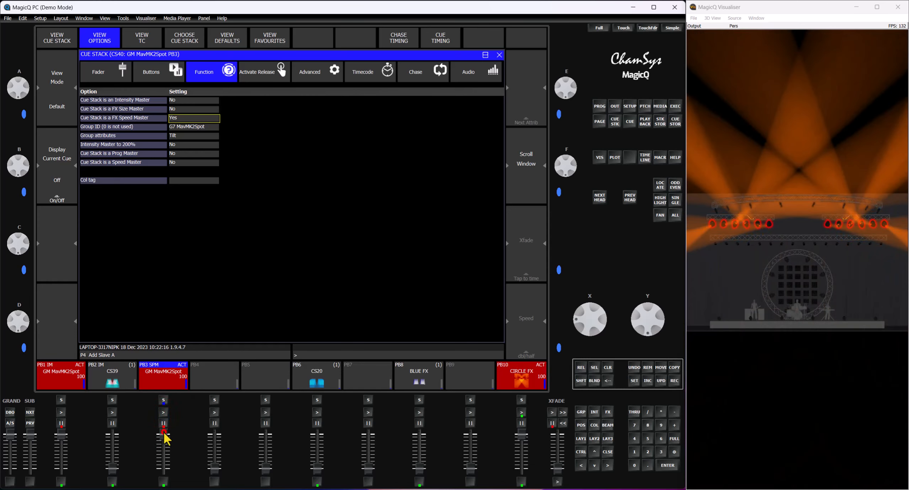
{"action": "left_click_drag", "start_coordinate": [166, 439], "coordinate": [164, 474]}
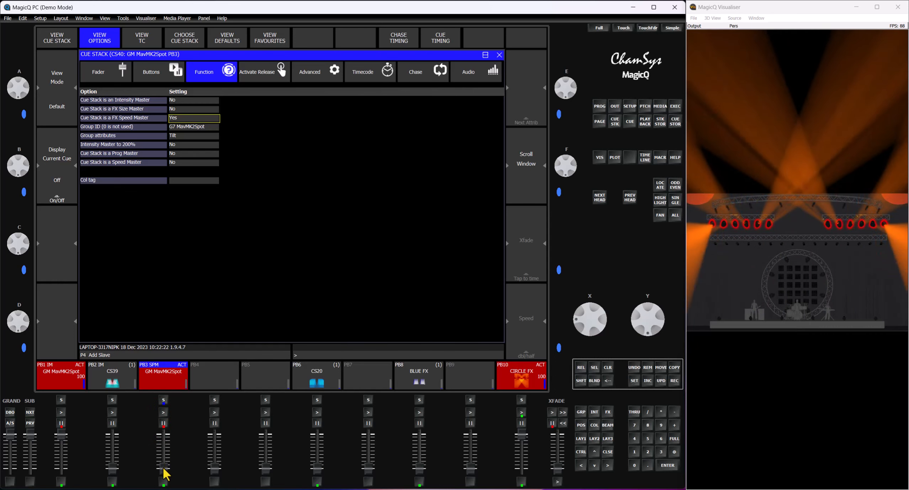
Raise the PB3 FX speed master to 100, lower it to about 9, and bring it back to 100
{"action": "left_click_drag", "start_coordinate": [166, 475], "coordinate": [167, 439]}
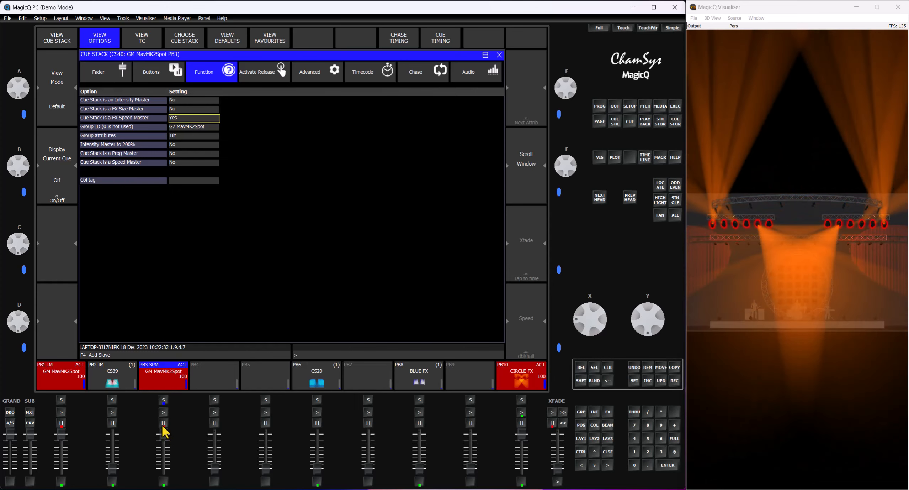
{"action": "left_click_drag", "start_coordinate": [164, 436], "coordinate": [170, 479]}
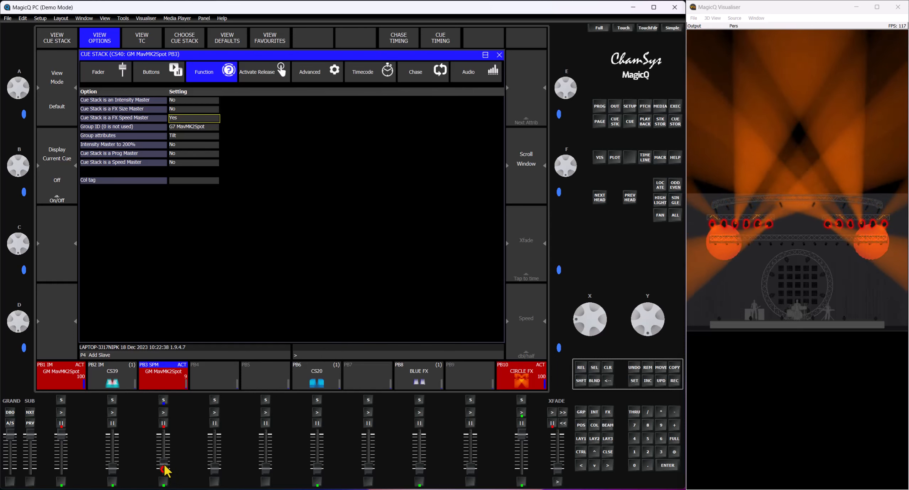
{"action": "left_click_drag", "start_coordinate": [166, 470], "coordinate": [172, 385]}
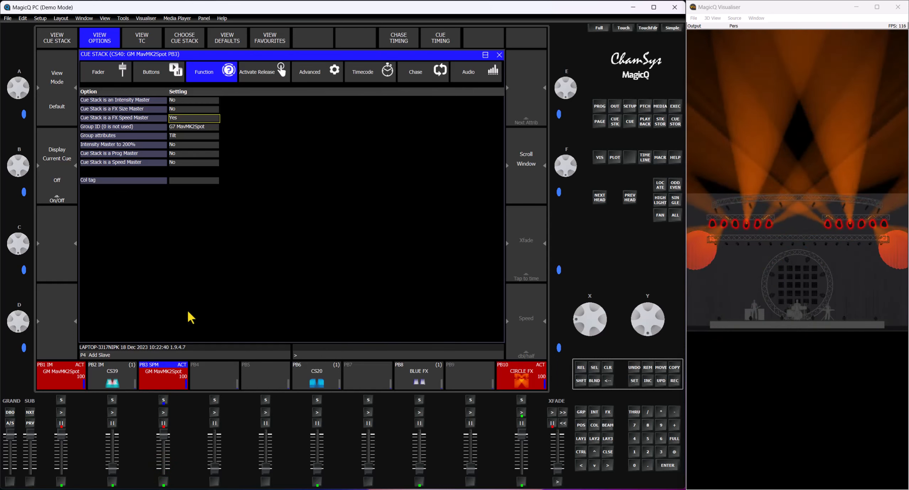
Set the PB3 FX speed master's group attributes to All, then activate it and fade it down and back up to 100
{"action": "left_click", "coordinate": [193, 137]}
{"action": "left_click", "coordinate": [194, 96]}
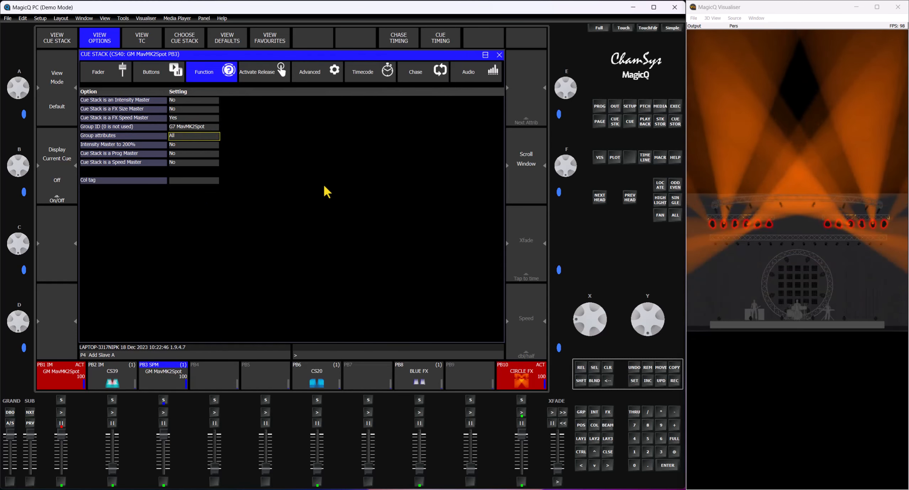
{"action": "left_click", "coordinate": [164, 412]}
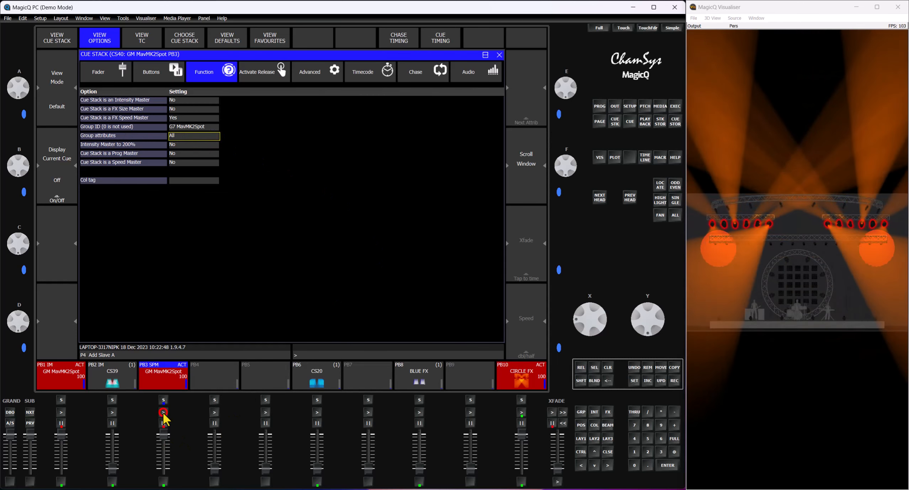
{"action": "left_click_drag", "start_coordinate": [163, 435], "coordinate": [163, 467]}
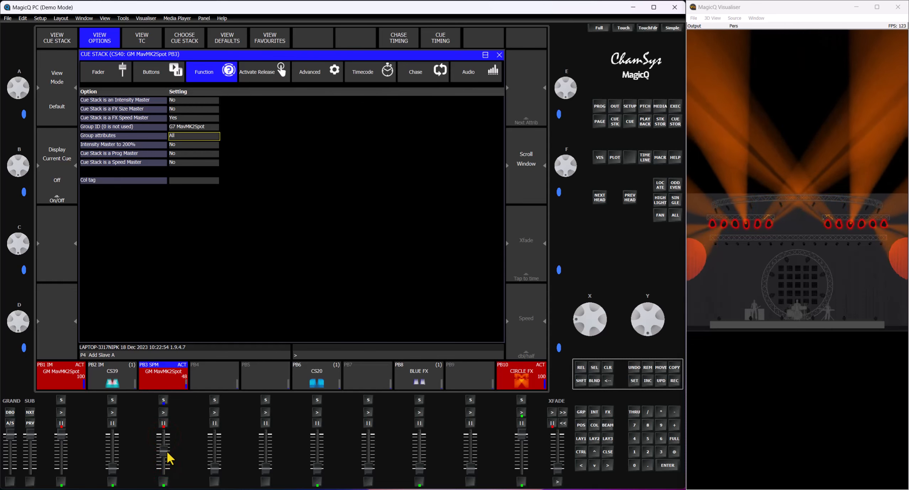
{"action": "left_click_drag", "start_coordinate": [168, 441], "coordinate": [168, 431]}
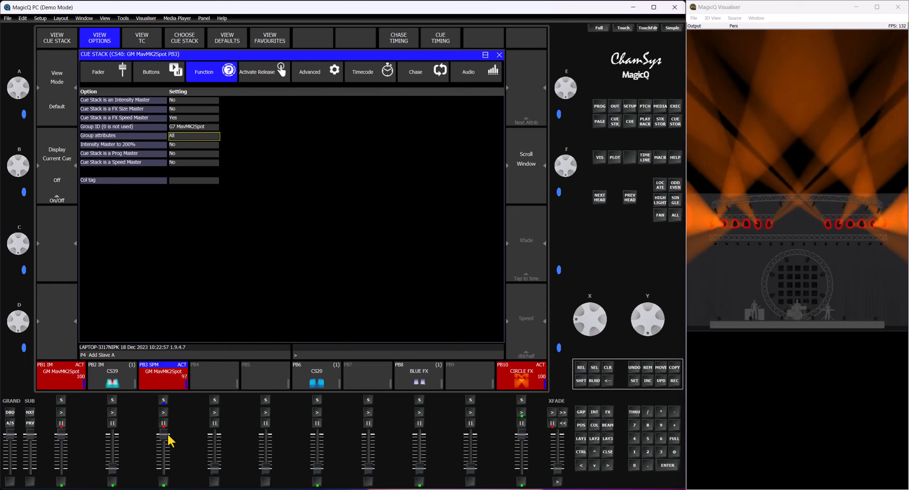
Change the PB3 FX speed master's group ID to 8, the SpotsSL group
{"action": "left_click", "coordinate": [203, 127]}
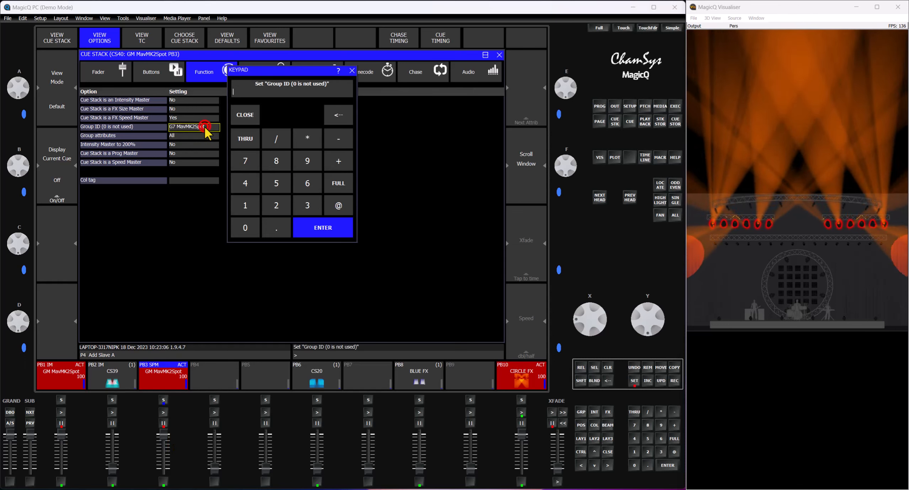
{"action": "left_click", "coordinate": [247, 164]}
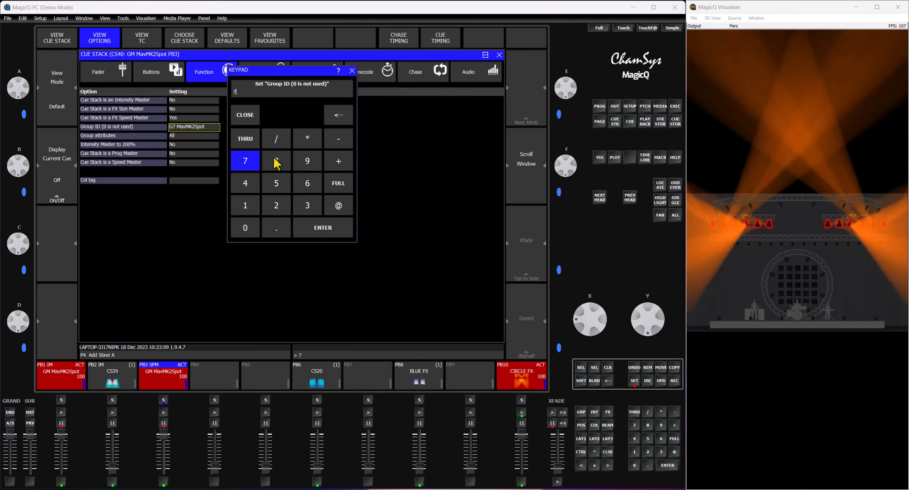
{"action": "left_click", "coordinate": [337, 113]}
{"action": "left_click", "coordinate": [276, 162]}
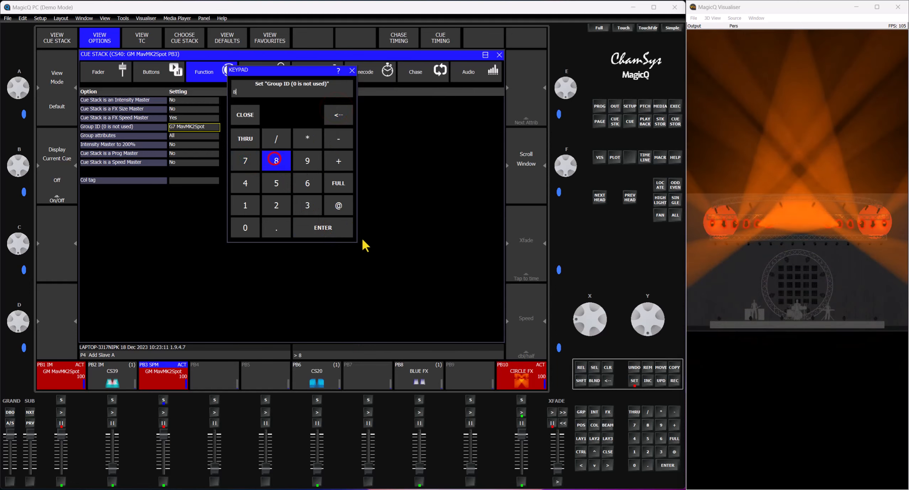
{"action": "left_click", "coordinate": [323, 227]}
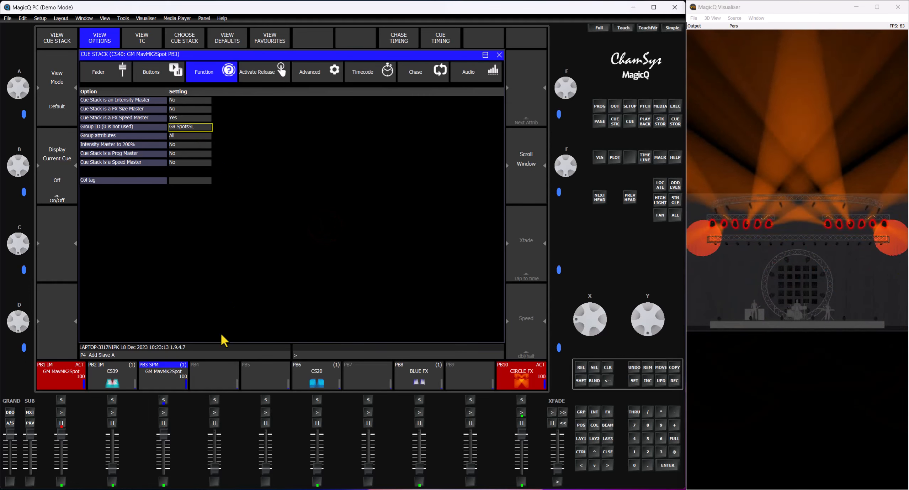
Activate the PB3 FX speed master for the SpotsSL group, then fade it down to 0 and back to 100
{"action": "left_click", "coordinate": [163, 412]}
{"action": "left_click_drag", "start_coordinate": [166, 435], "coordinate": [166, 470]}
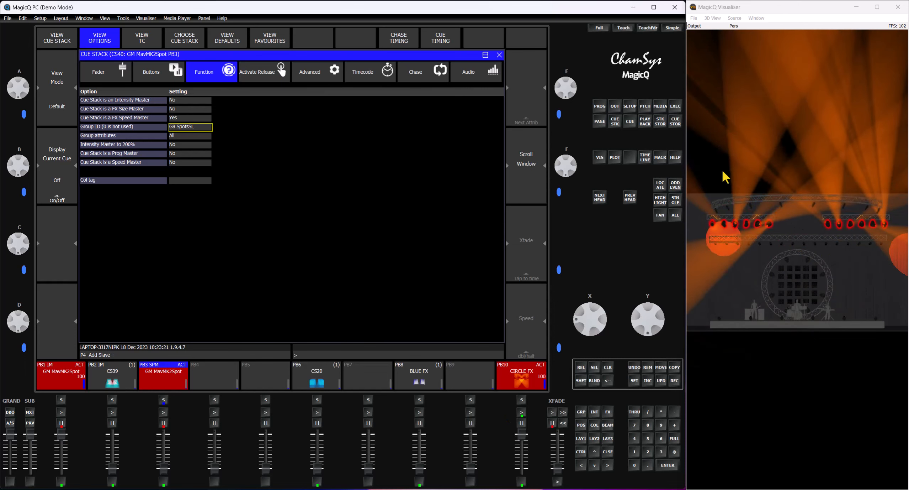
{"action": "left_click_drag", "start_coordinate": [163, 470], "coordinate": [163, 418]}
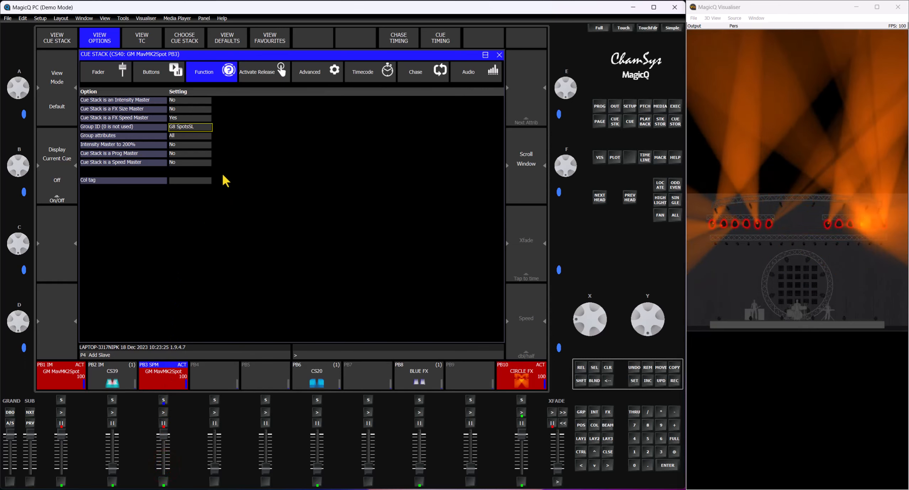
Set the PB3 FX speed master's group ID to 7, MavMK2Spot, and activate the playback at 100
{"action": "left_click", "coordinate": [185, 127]}
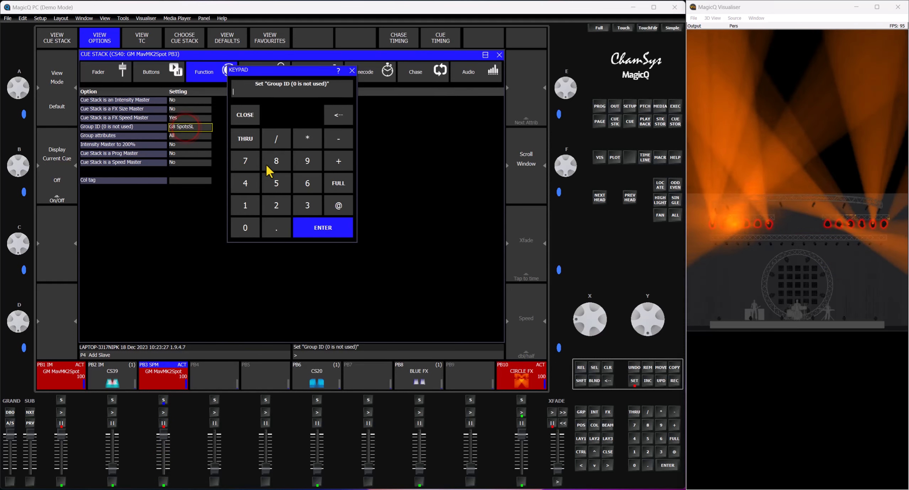
{"action": "left_click", "coordinate": [249, 161]}
{"action": "left_click", "coordinate": [342, 227]}
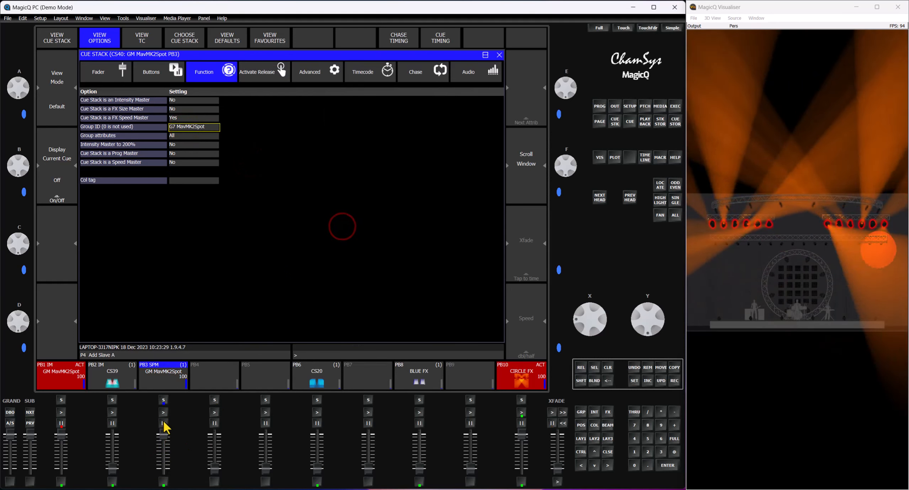
{"action": "mouse_move", "coordinate": [165, 434]}
{"action": "left_mouse_down"}
{"action": "mouse_move", "coordinate": [161, 488]}
{"action": "mouse_move", "coordinate": [167, 433]}
{"action": "left_mouse_up"}
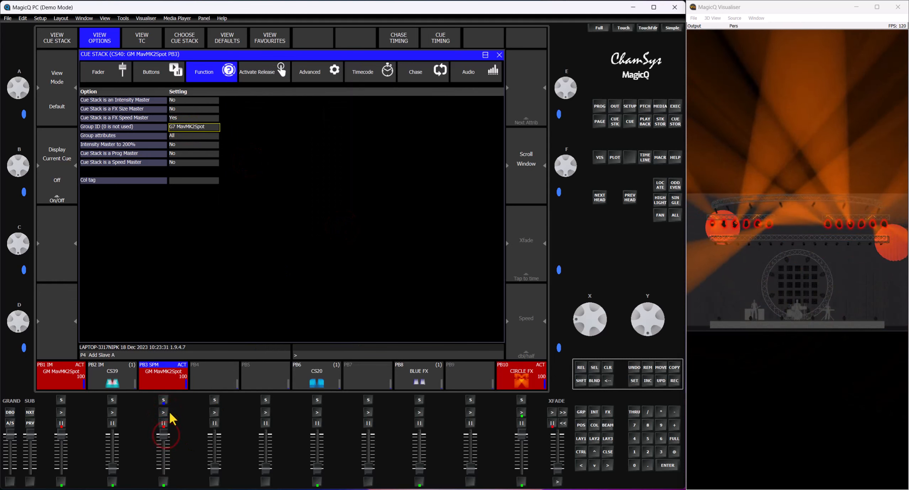